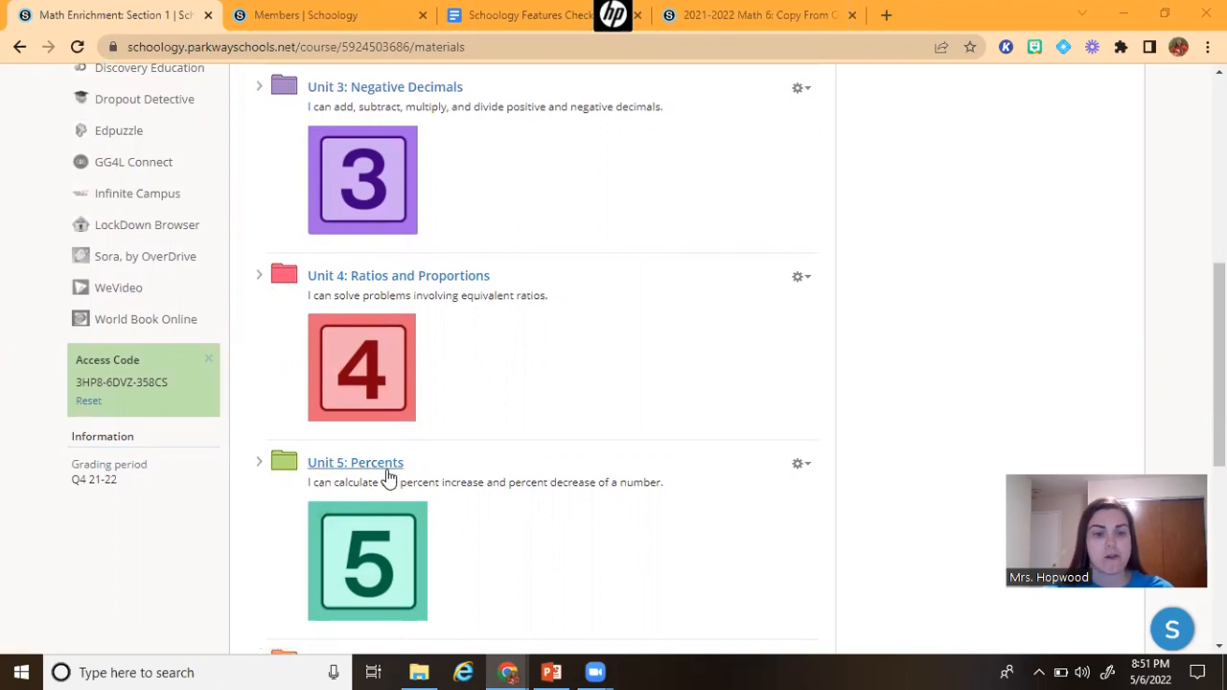
- Open the "Discount, Markup, Sales Tax, and Tips" folder inside Unit 5: Percents
click(388, 469)
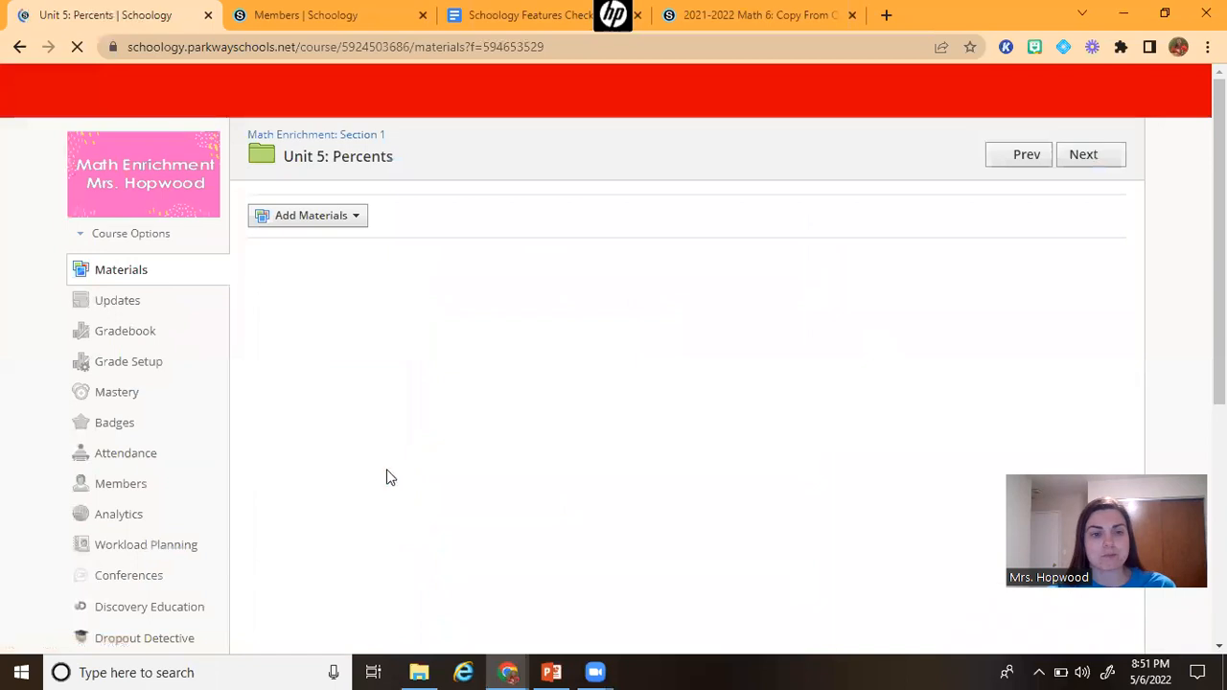
scroll(575, 317, down, 2)
scroll(575, 316, up, 2)
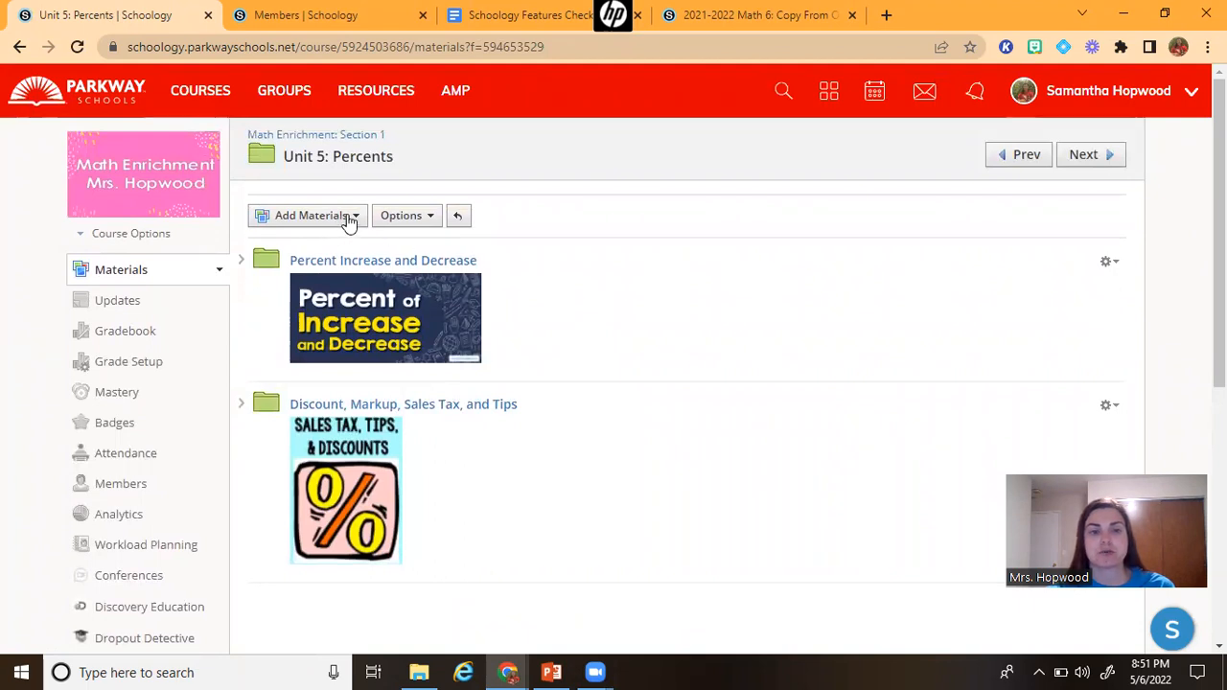
click(448, 410)
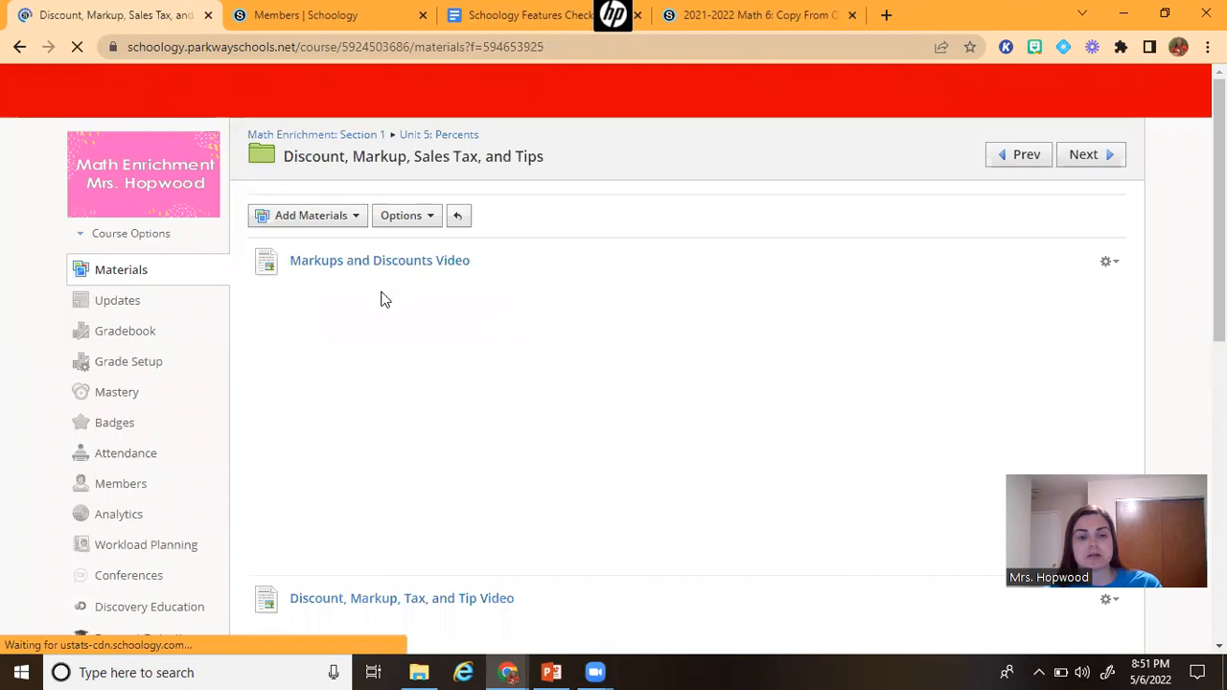
- Start a new discussion in this folder and title it "Real World Percentages"
click(349, 220)
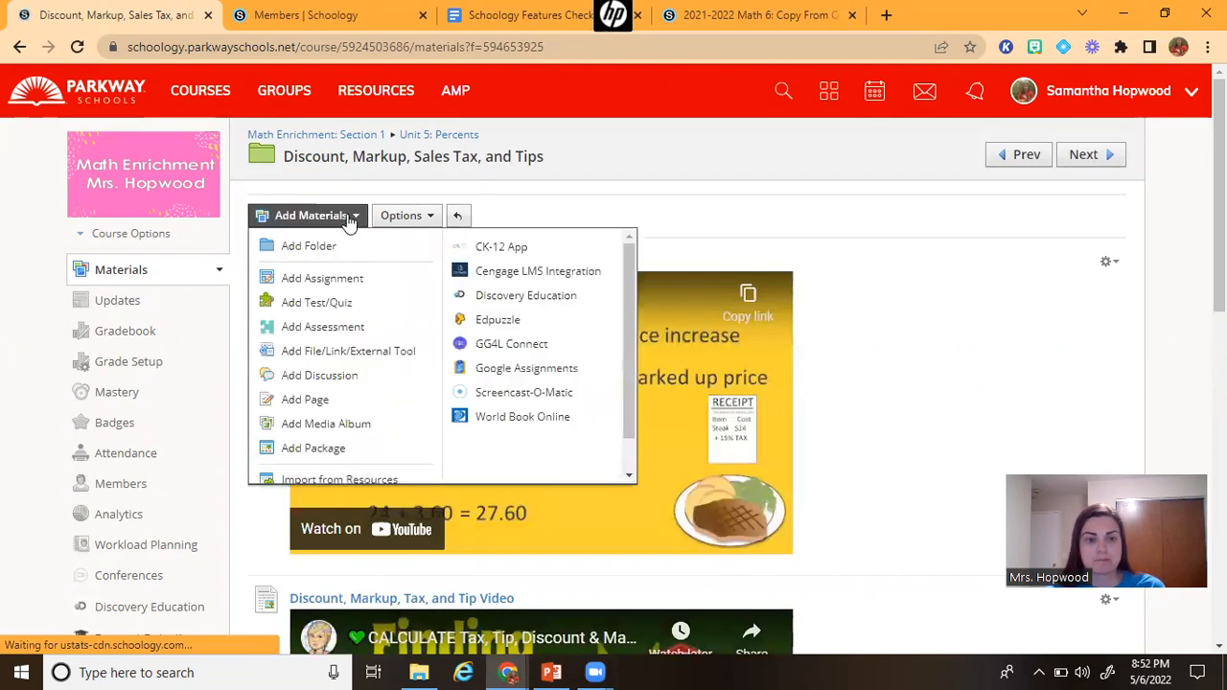
click(370, 375)
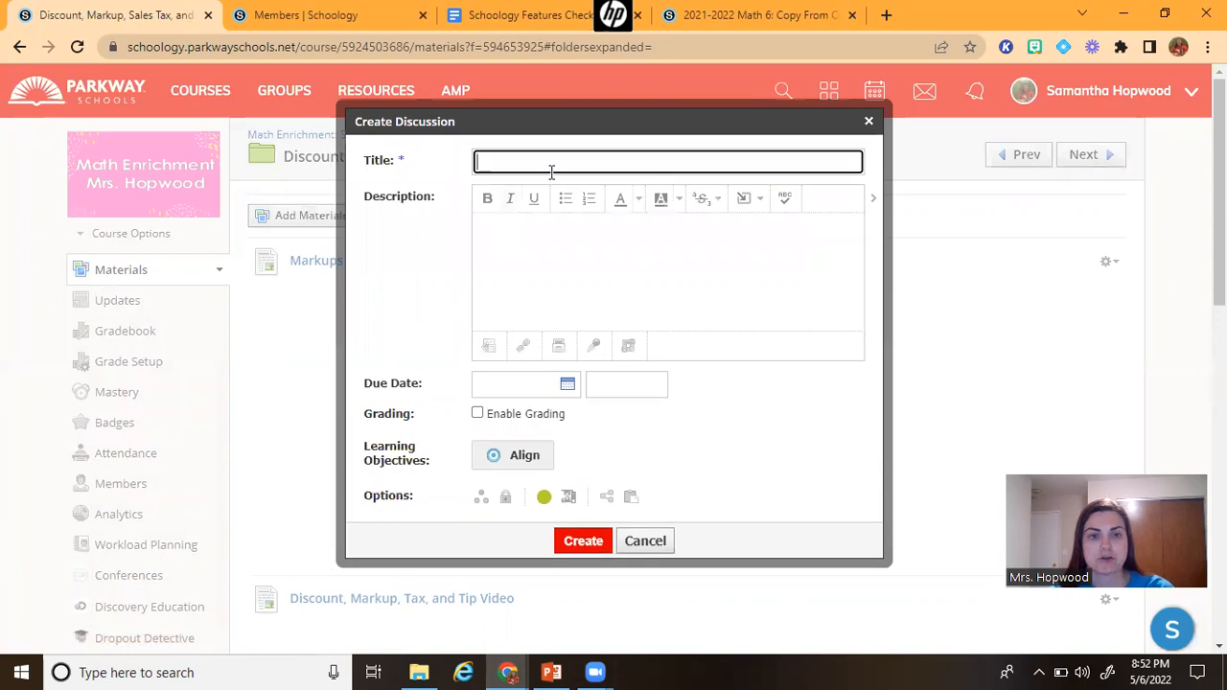
text(Real World Percentages)
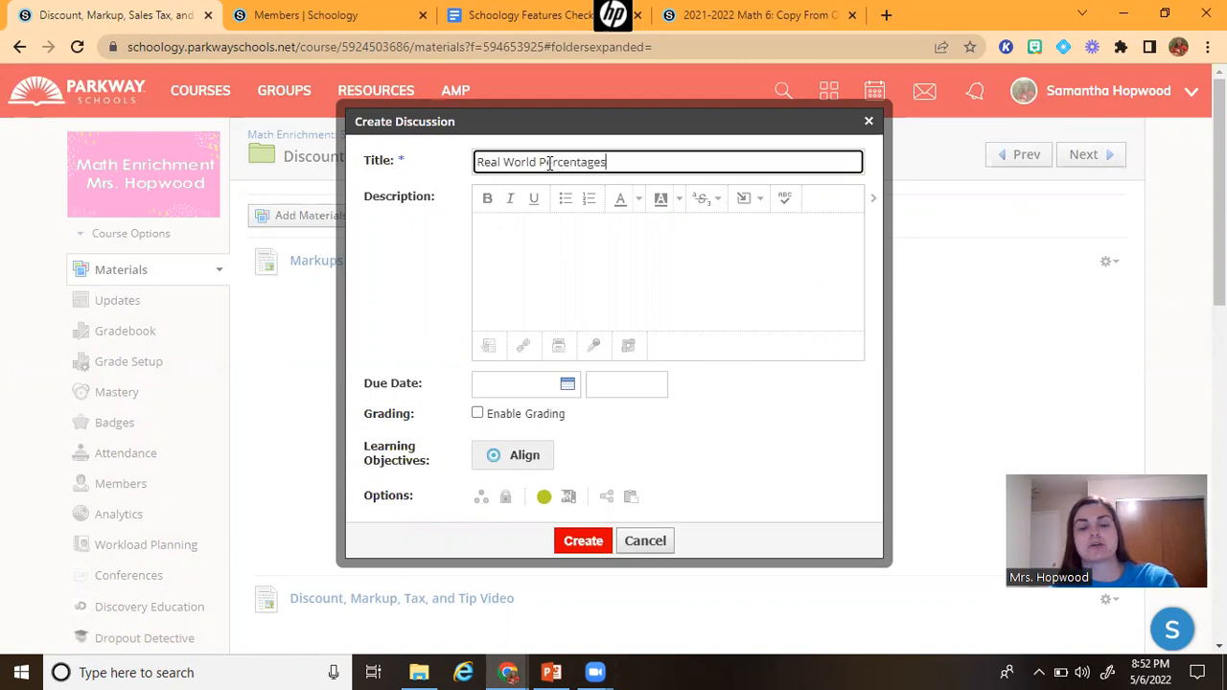
- Enter the discussion description "Why would someone give a tip? Can you think of a time when someone you know gave a tip?"
click(539, 254)
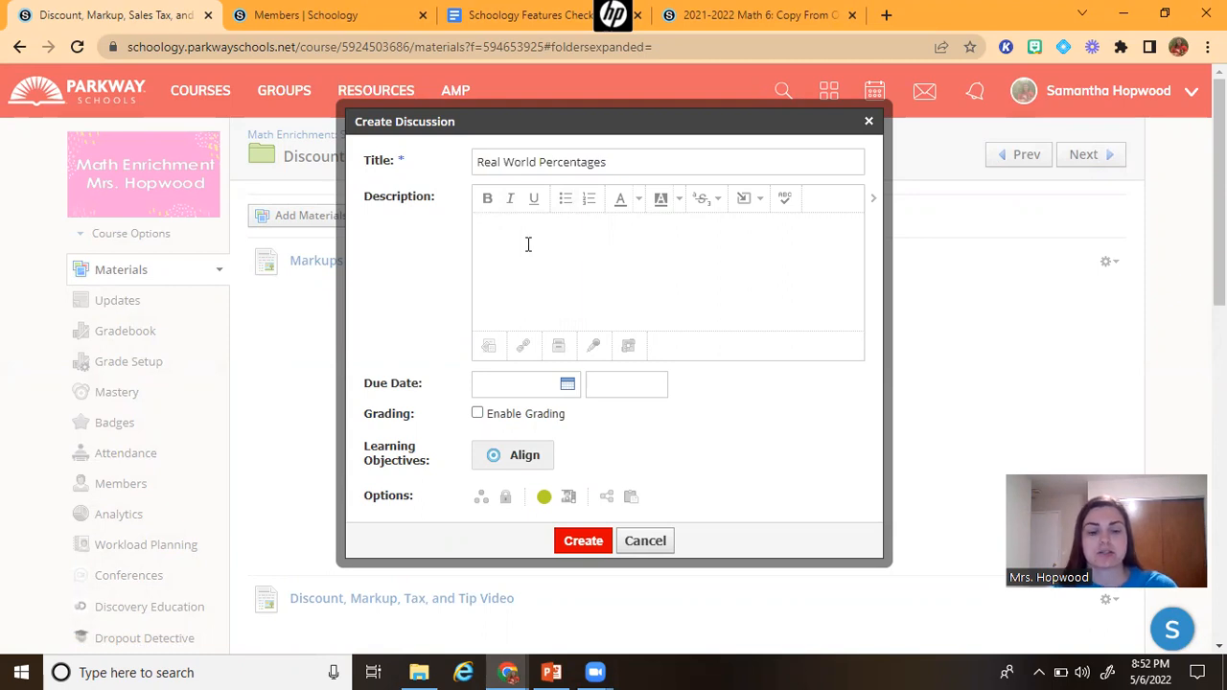
text(W)
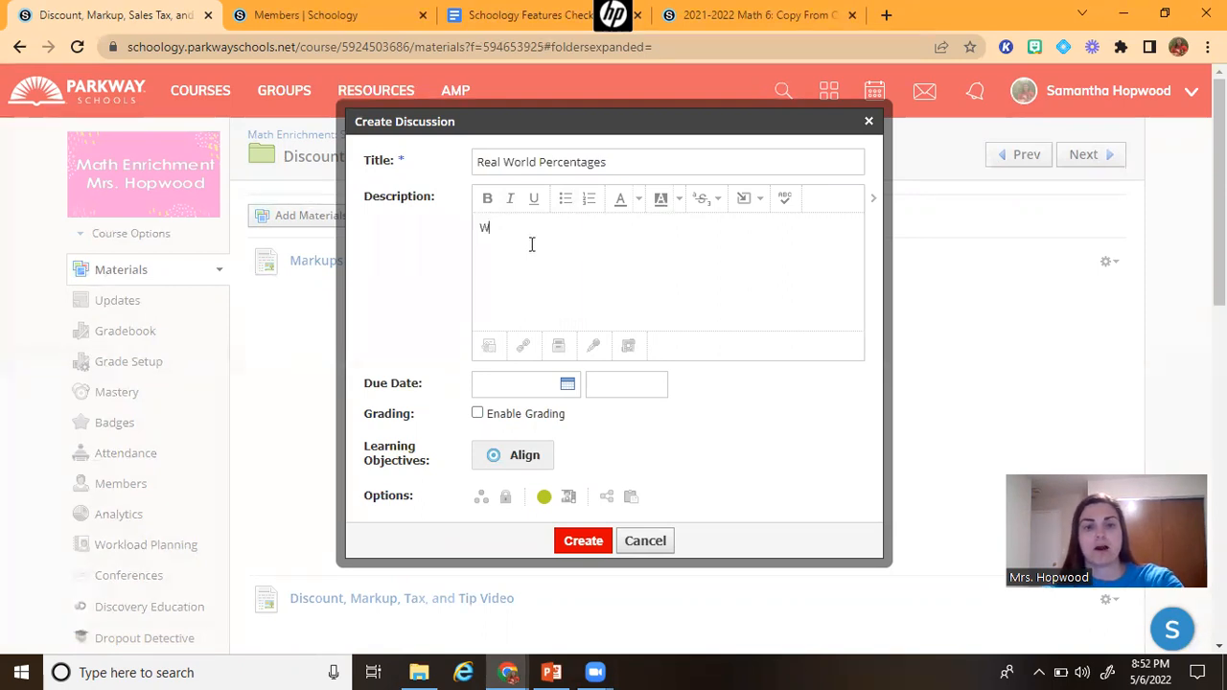
text(hy would someon)
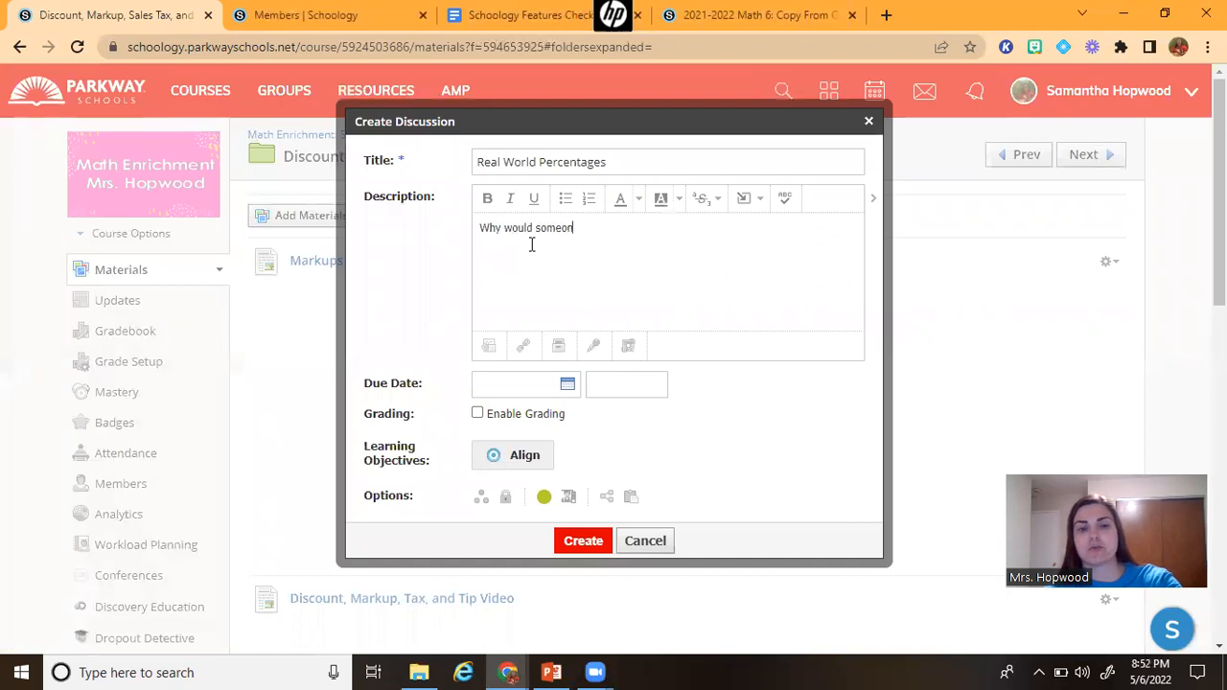
text(e give )
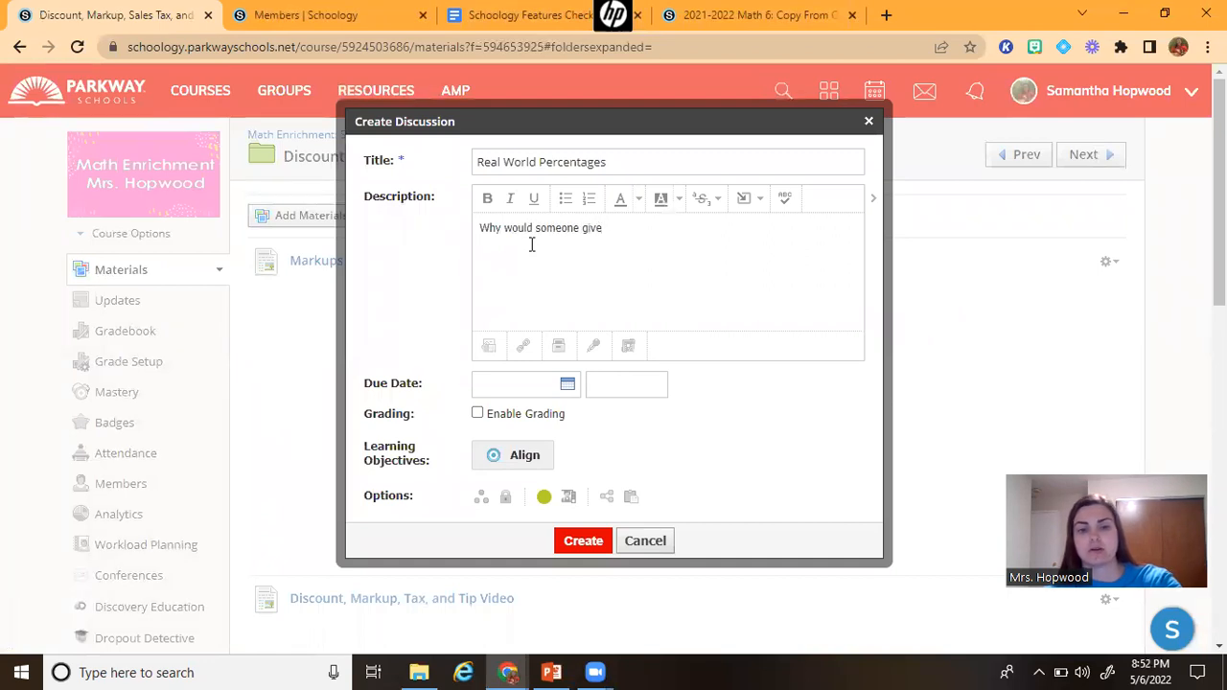
text(a tip)
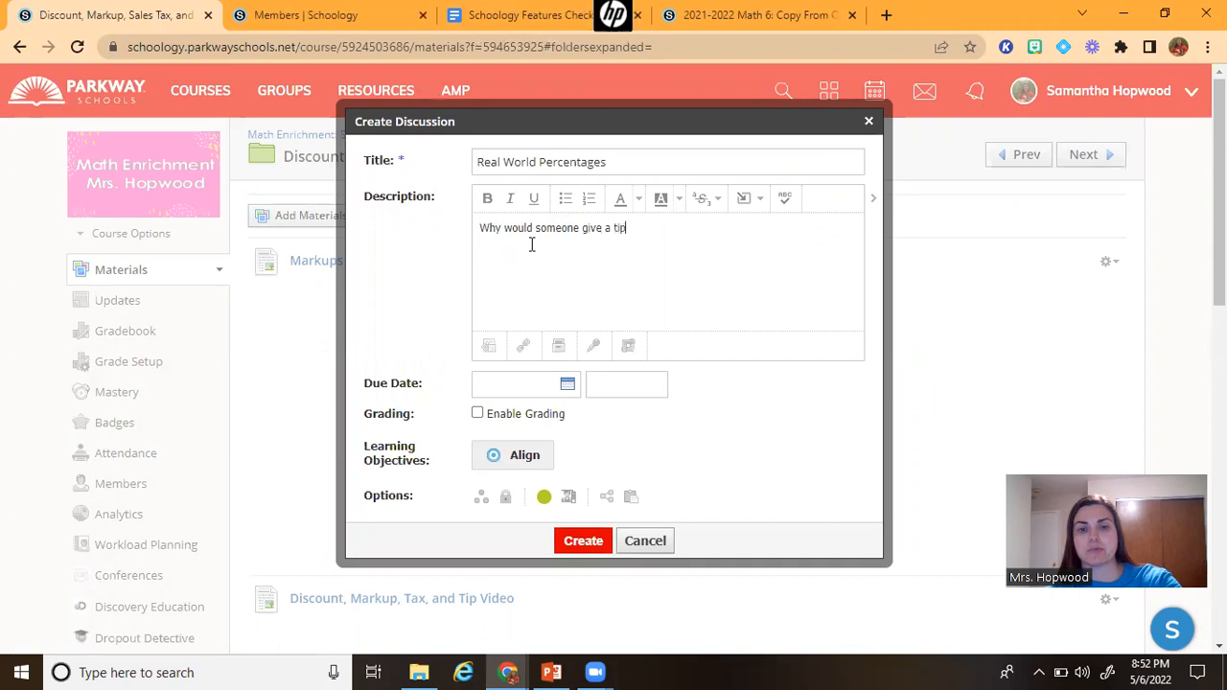
text(? Can you think of a time when )
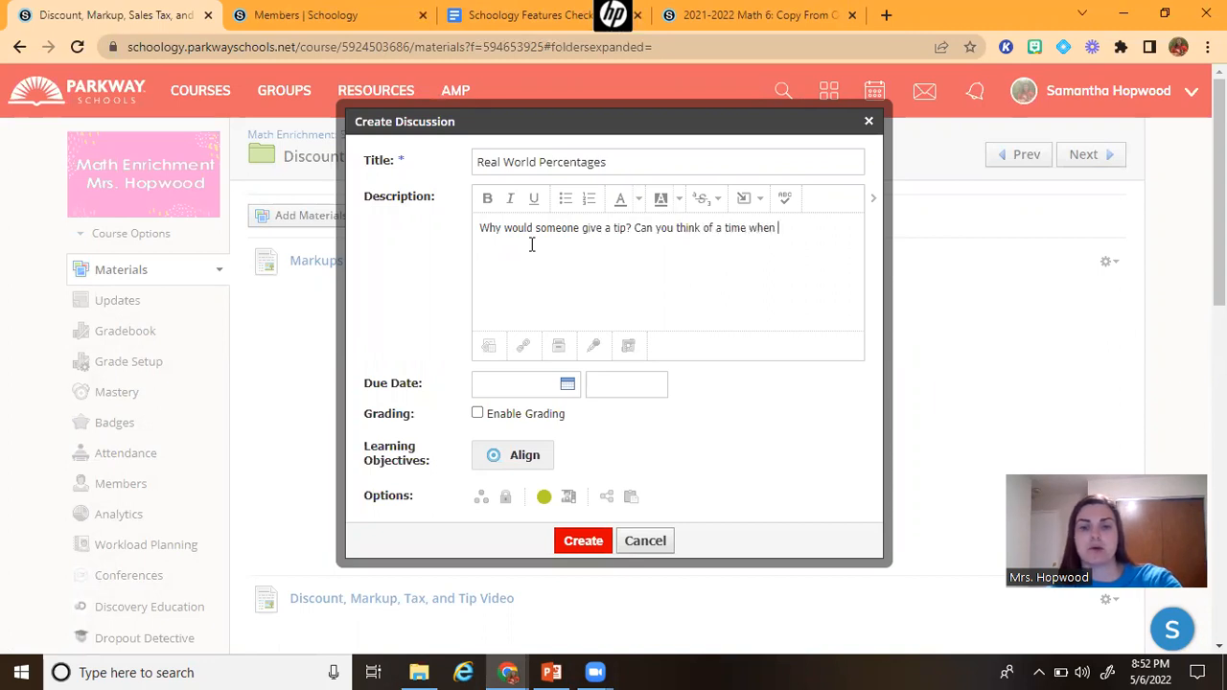
text(someone you )
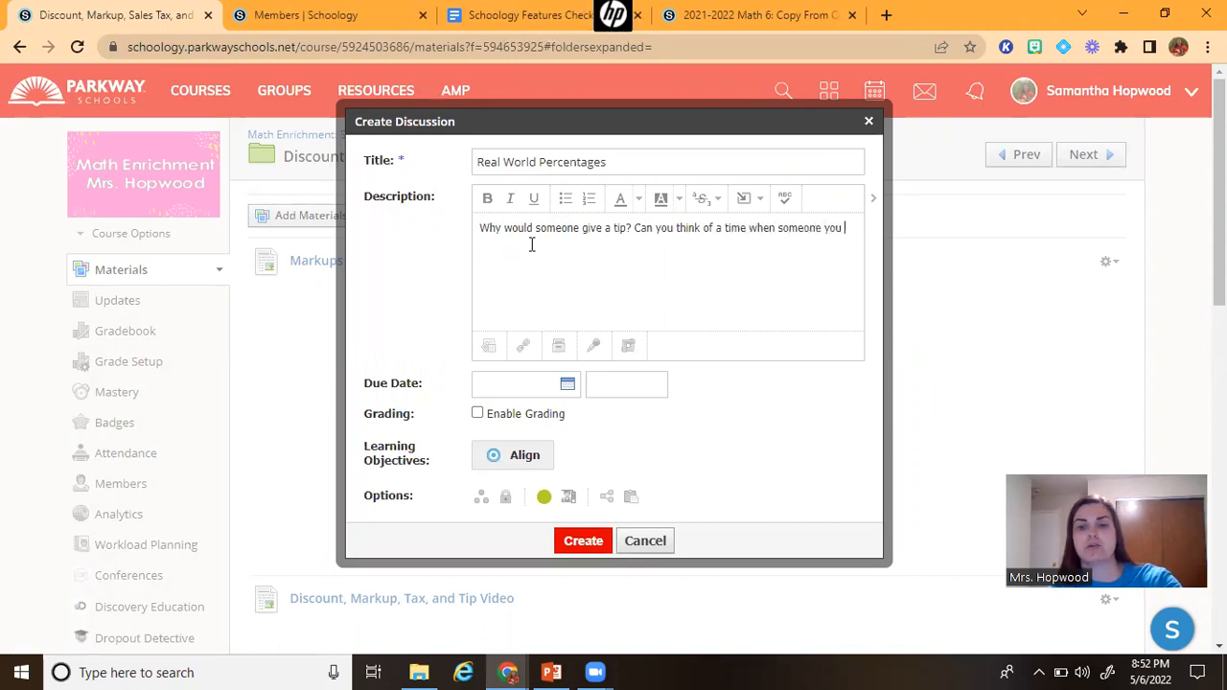
text(know gam)
key(BackSpace)
text(ve)
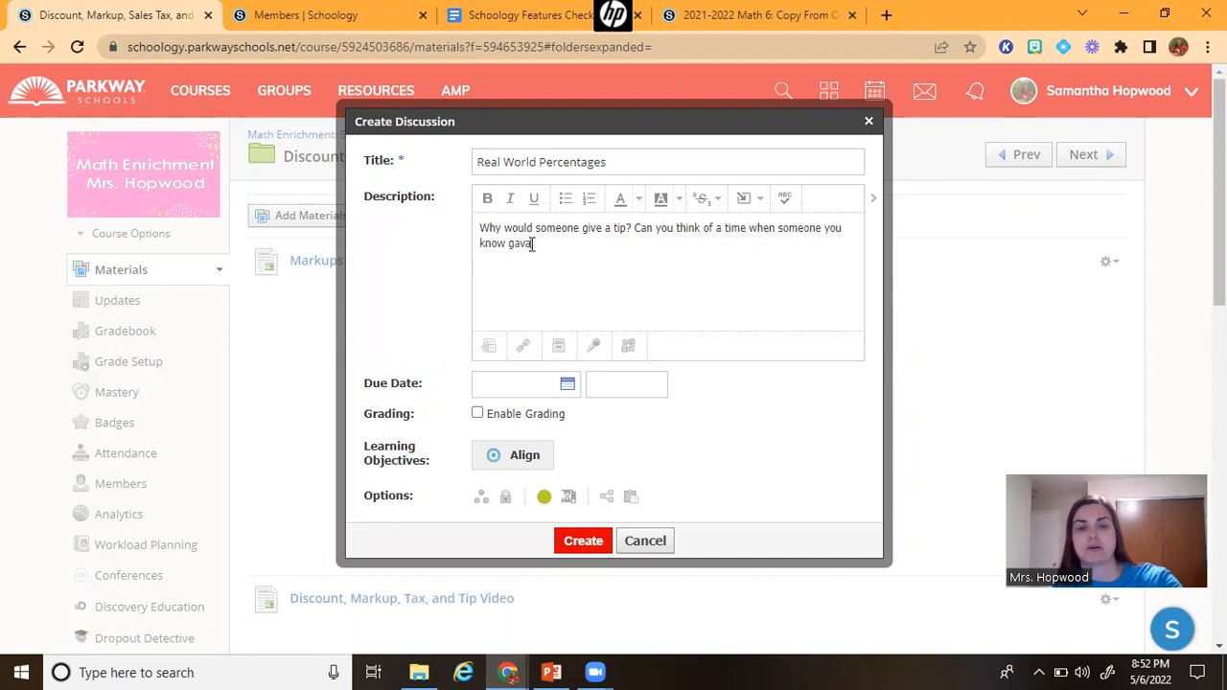
text( a tip?)
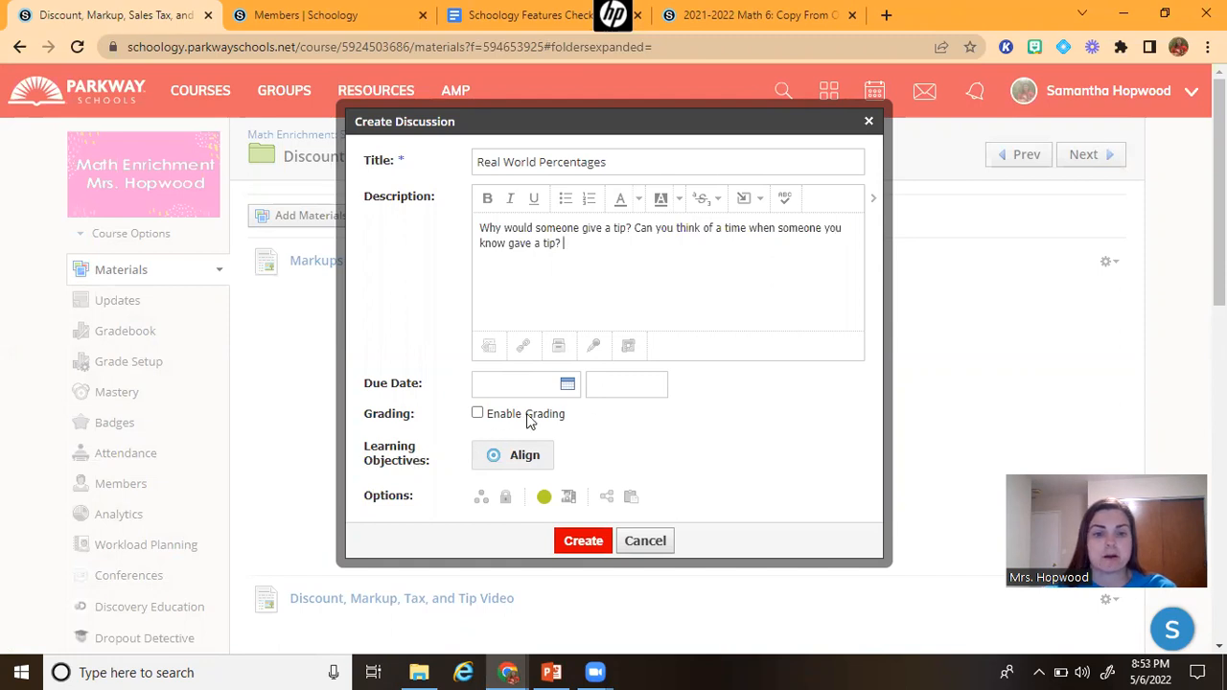
- Show the individual assignment field and toggle the requirement that members post before other responses are revealed, leaving the due date blank
click(568, 388)
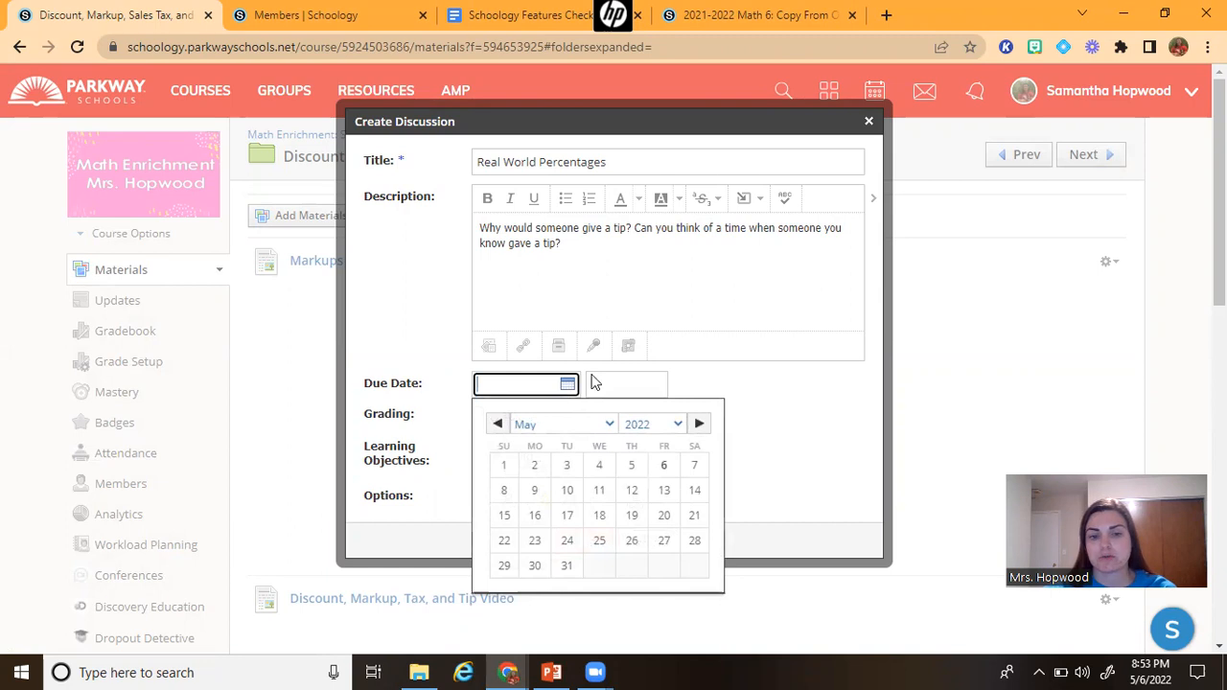
click(727, 382)
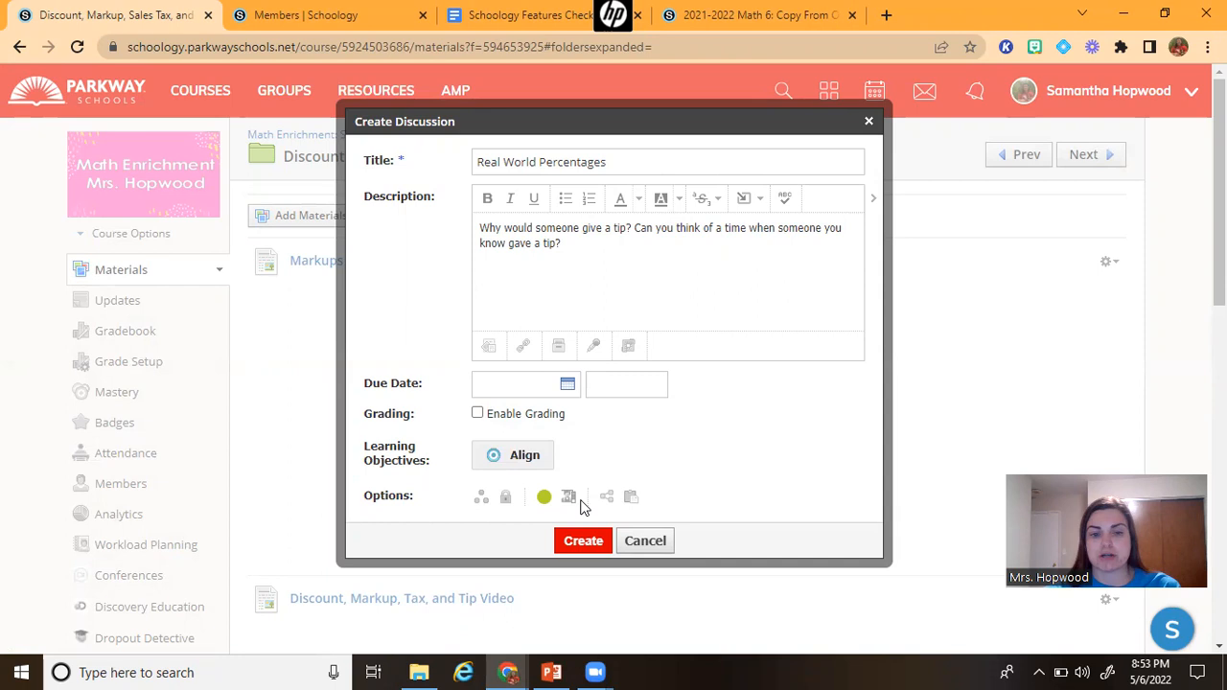
click(481, 499)
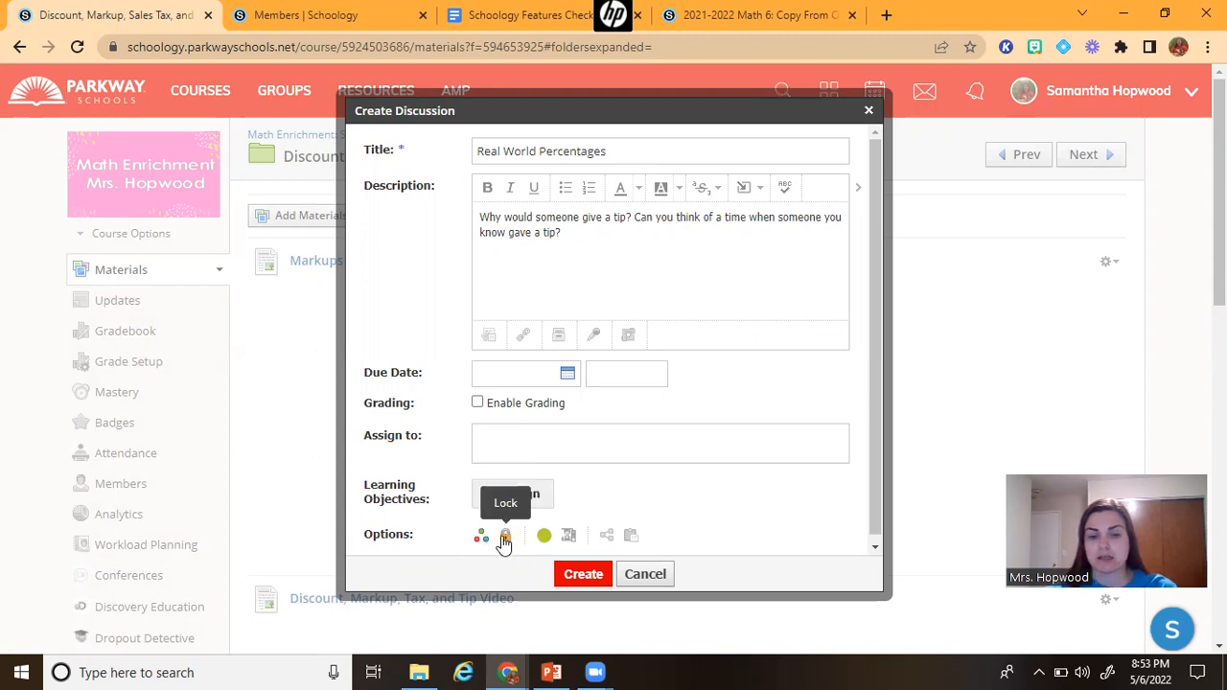
click(569, 538)
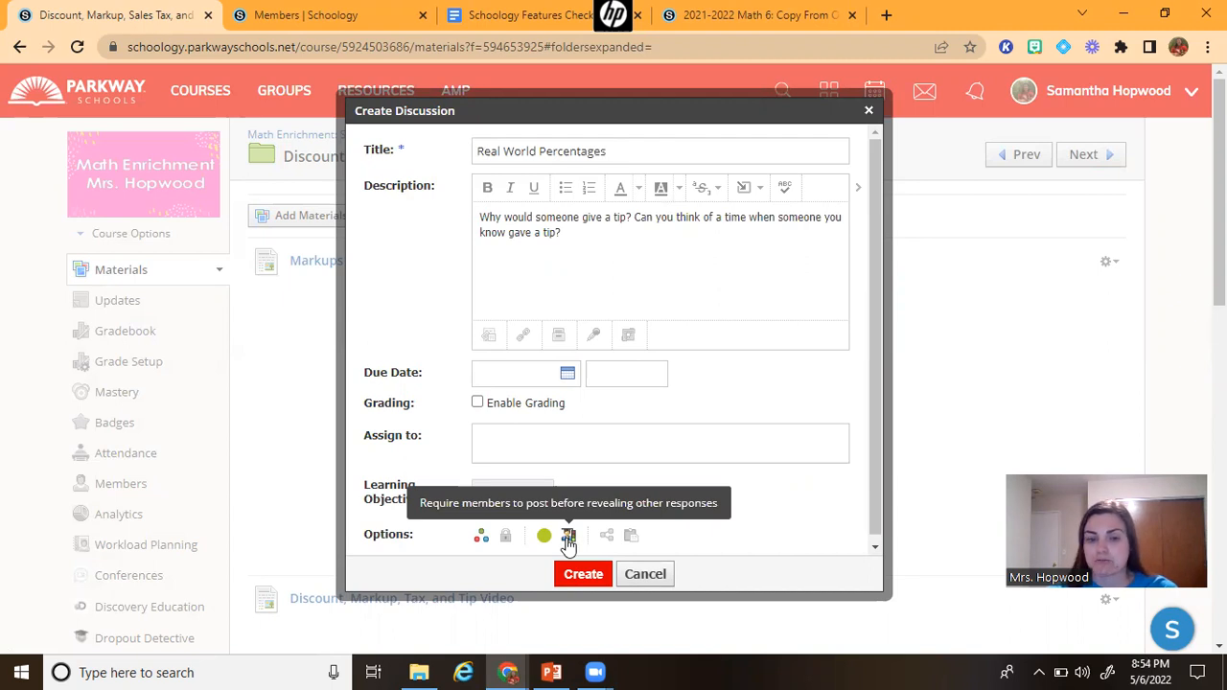
click(569, 536)
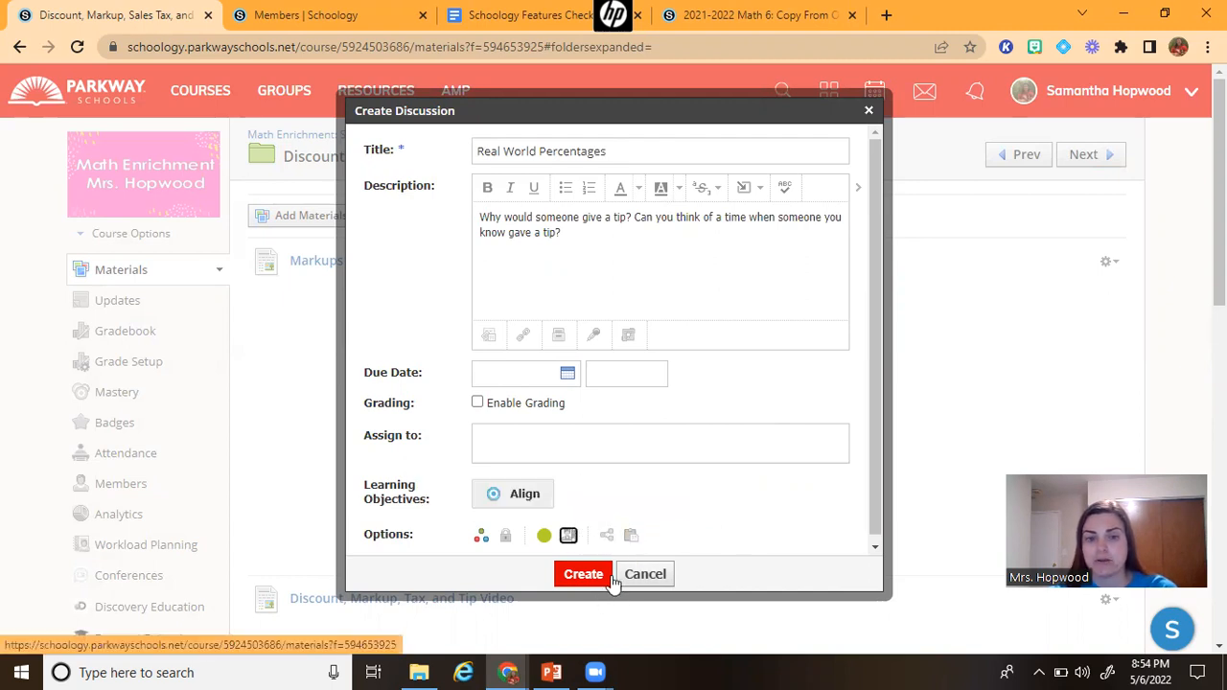
- Create the discussion and open Real World Percentages from the folder's materials
click(584, 575)
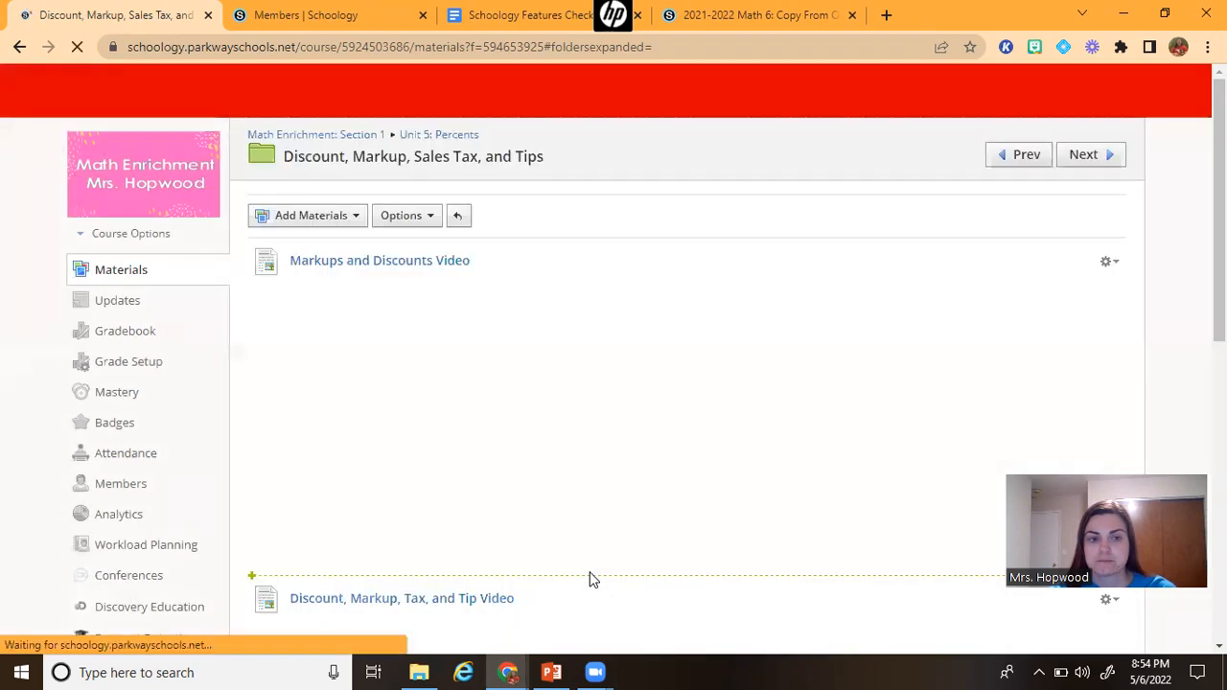
scroll(621, 523, down, 10)
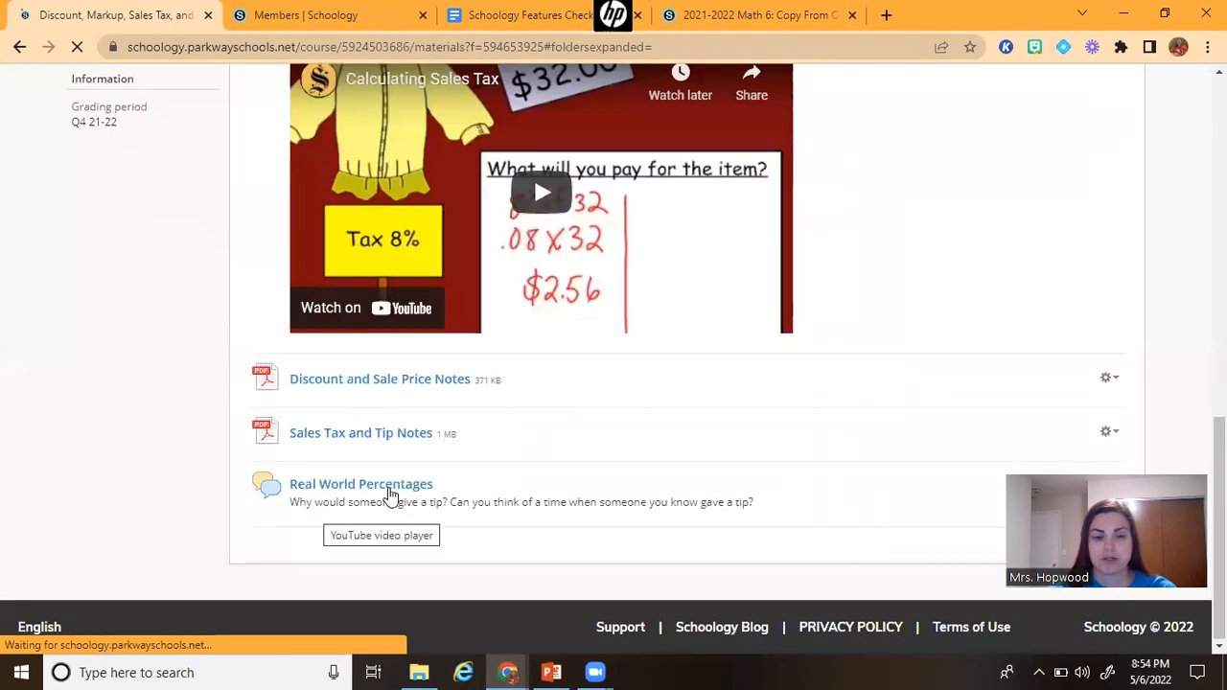
click(417, 497)
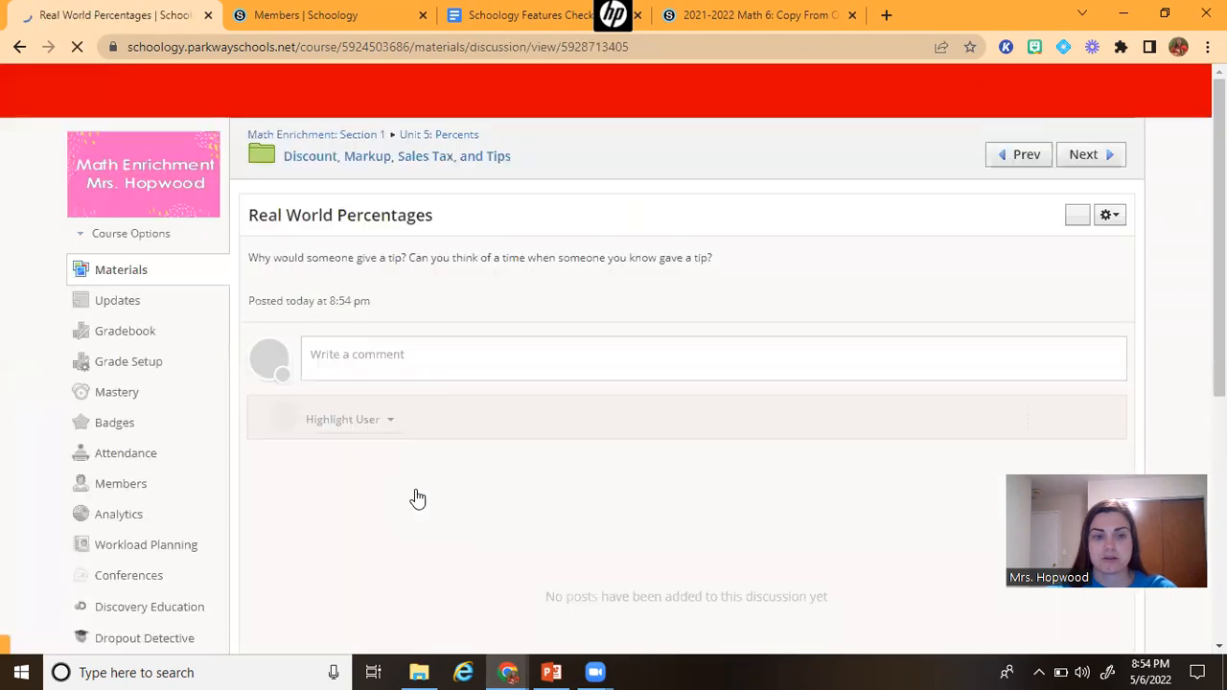
- Post the comment "My parents gave a tip to our waiter at a restaurant." in the discussion
click(371, 363)
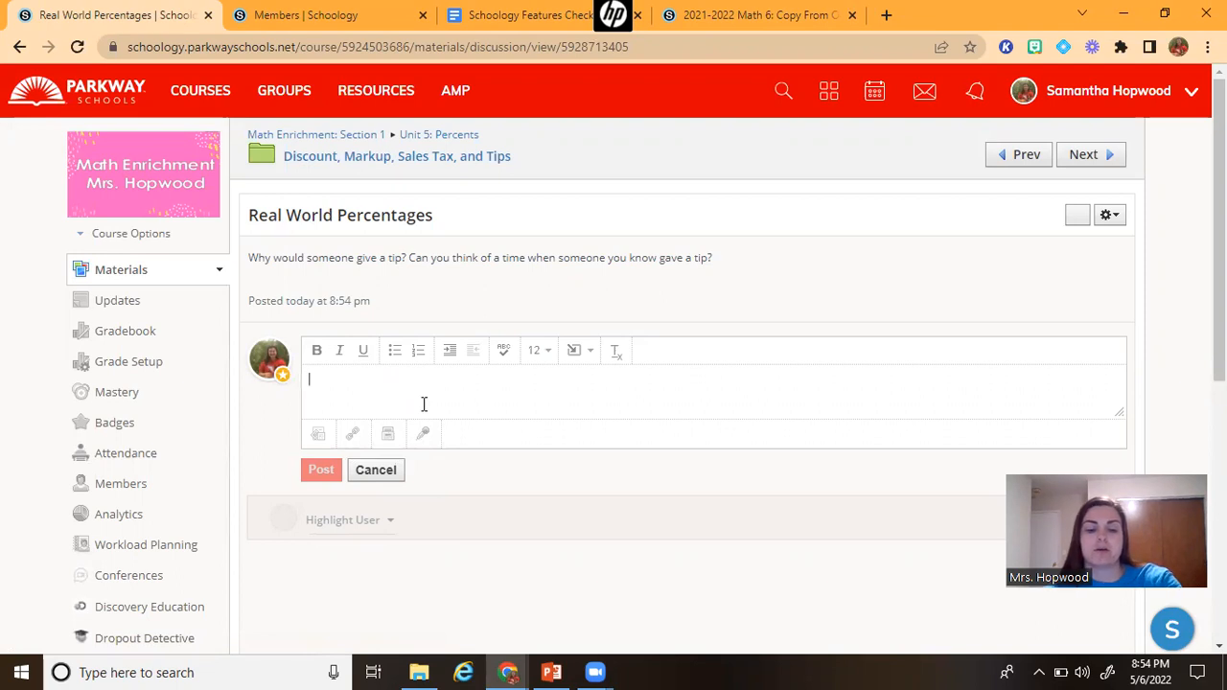
text(M)
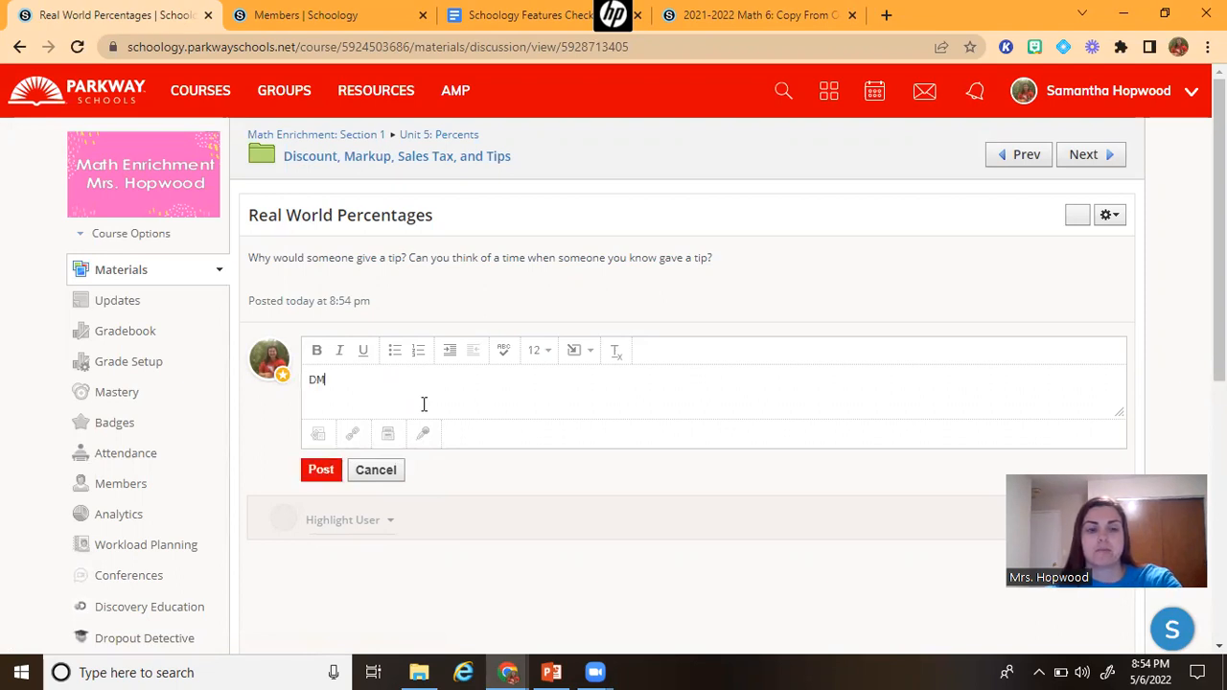
text(y parents)
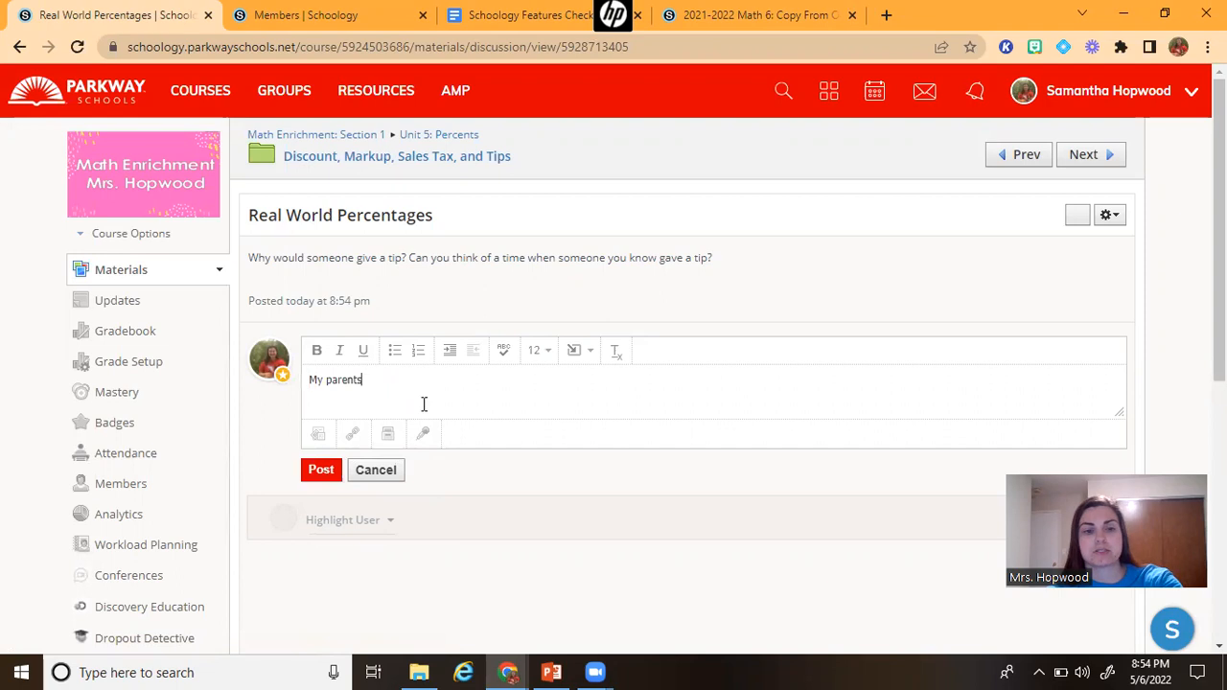
text( gave a tip to our waiter )
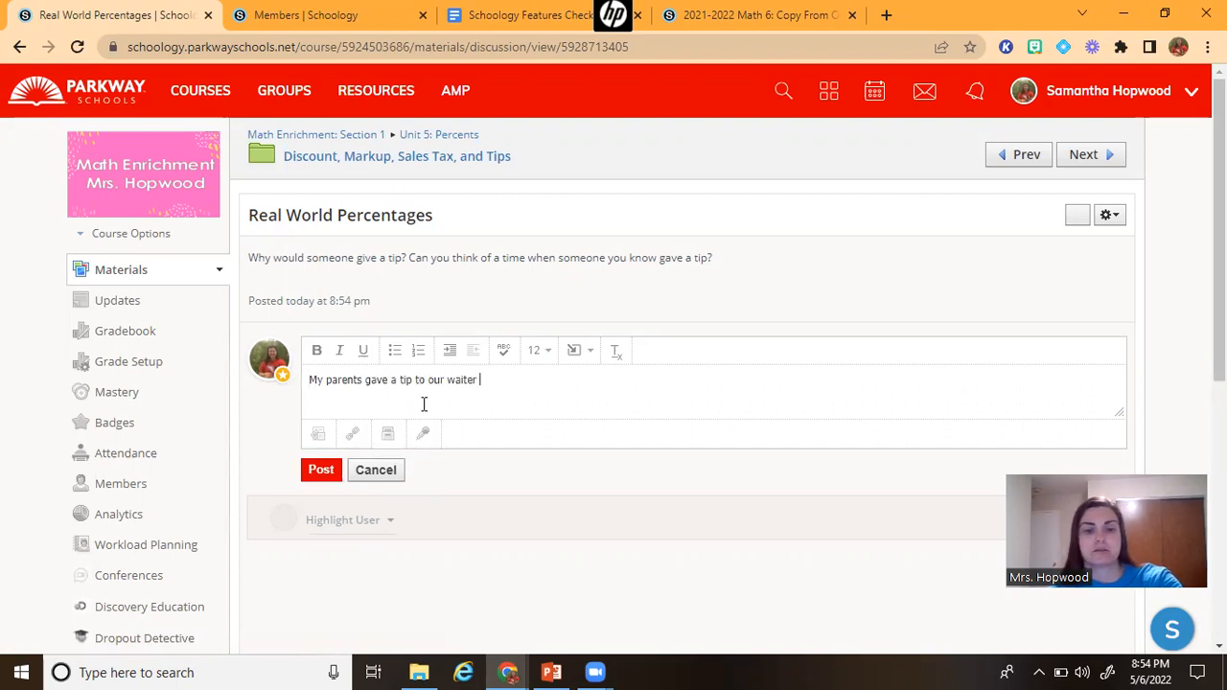
text(at a restaura)
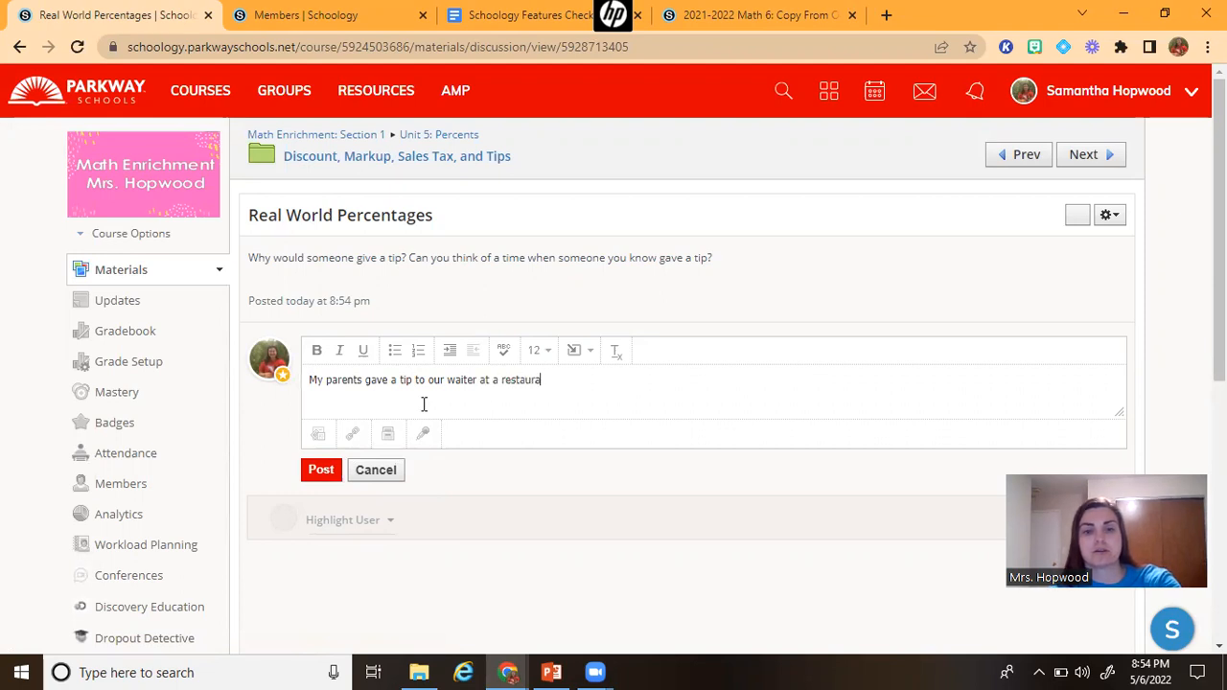
key(BackSpace)
text(ant.)
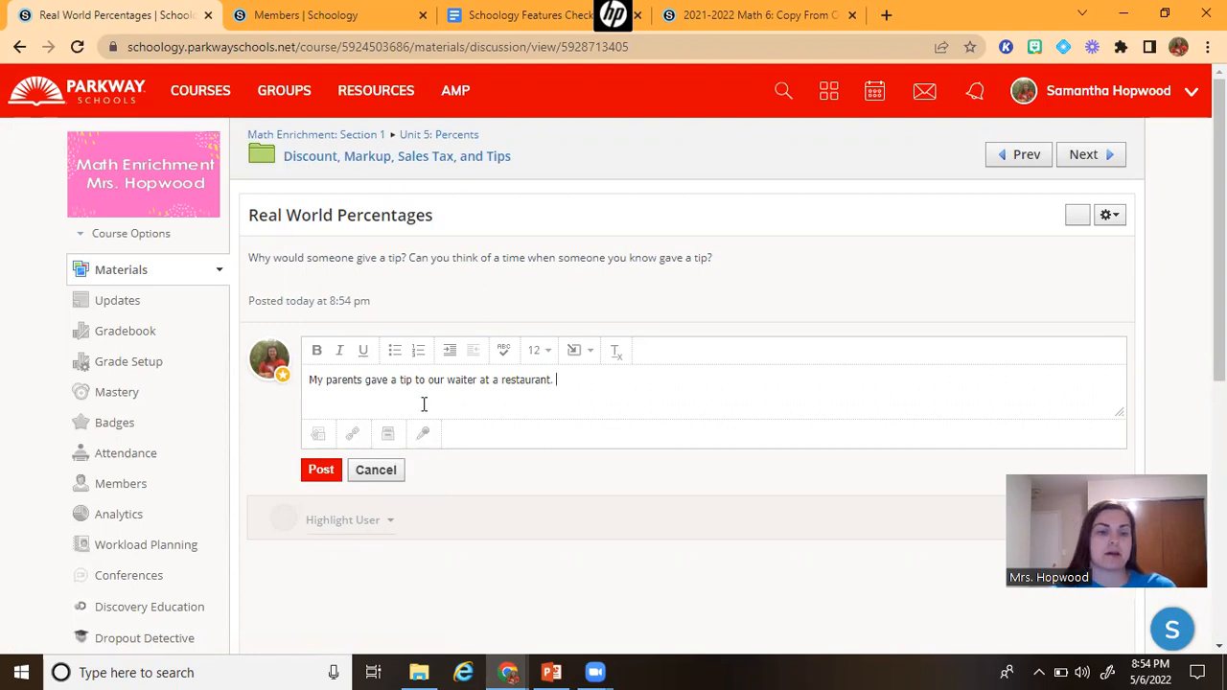
click(319, 469)
scroll(323, 479, down, 3)
scroll(473, 408, down, 2)
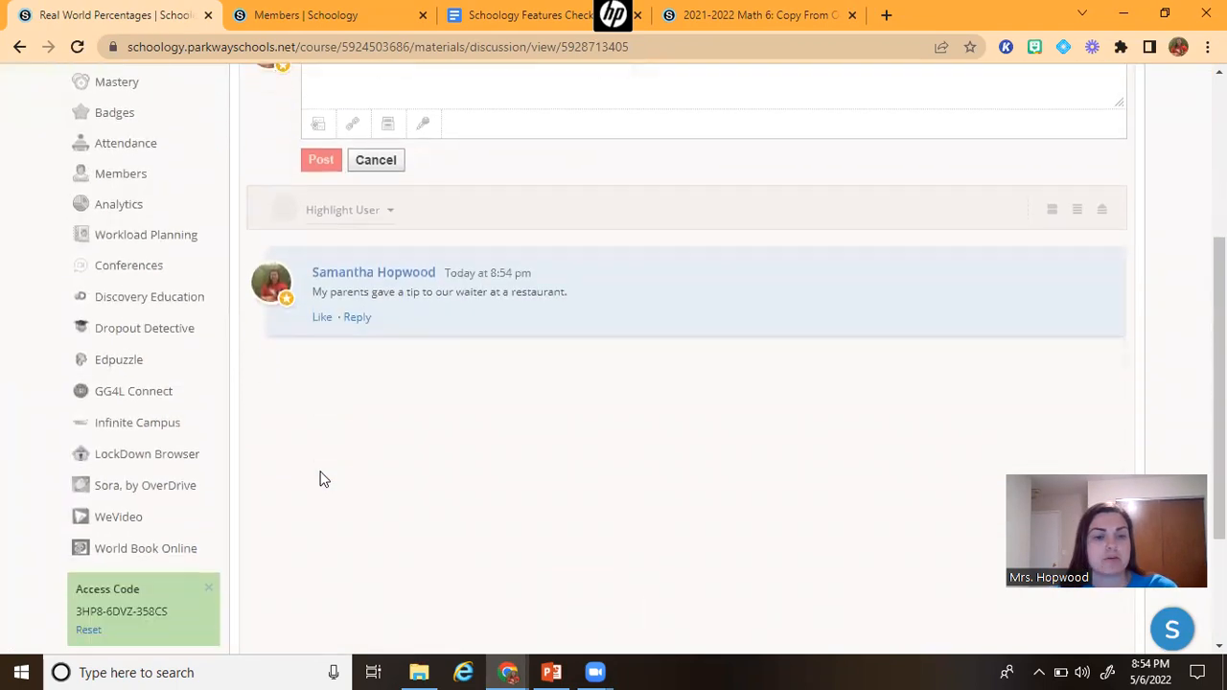
- Delete the posted comment about tipping the waiter and confirm the deletion
scroll(444, 402, up, 4)
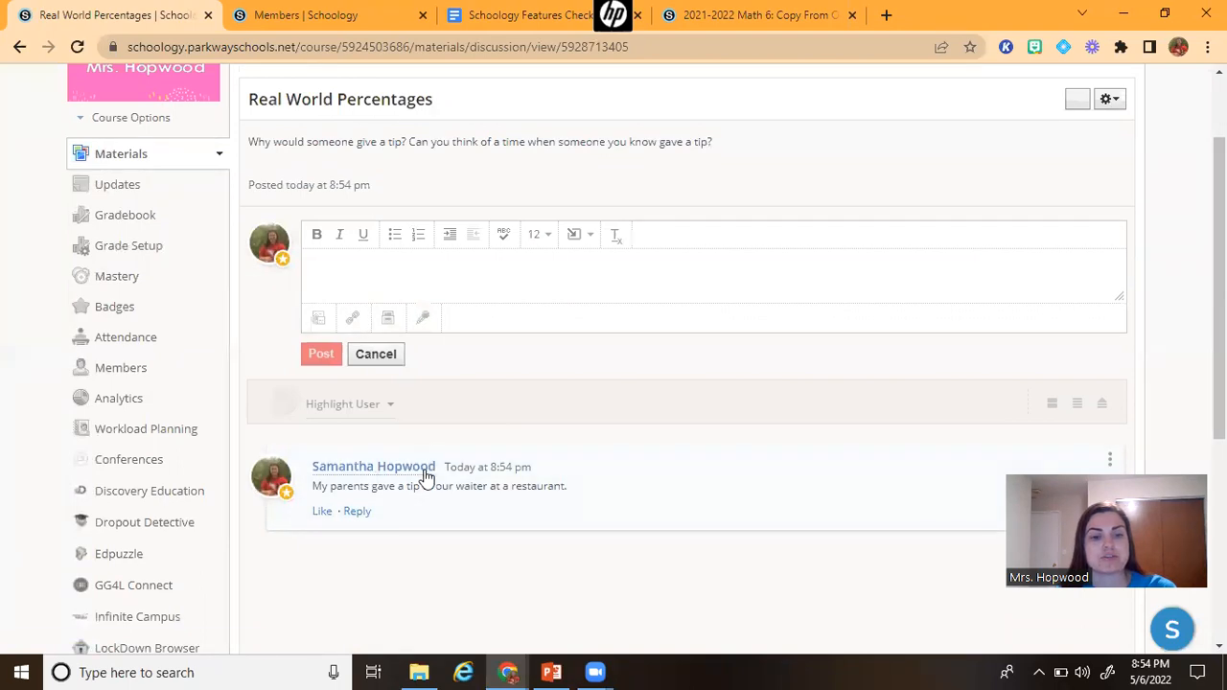
scroll(488, 460, down, 1)
scroll(510, 401, down, 1)
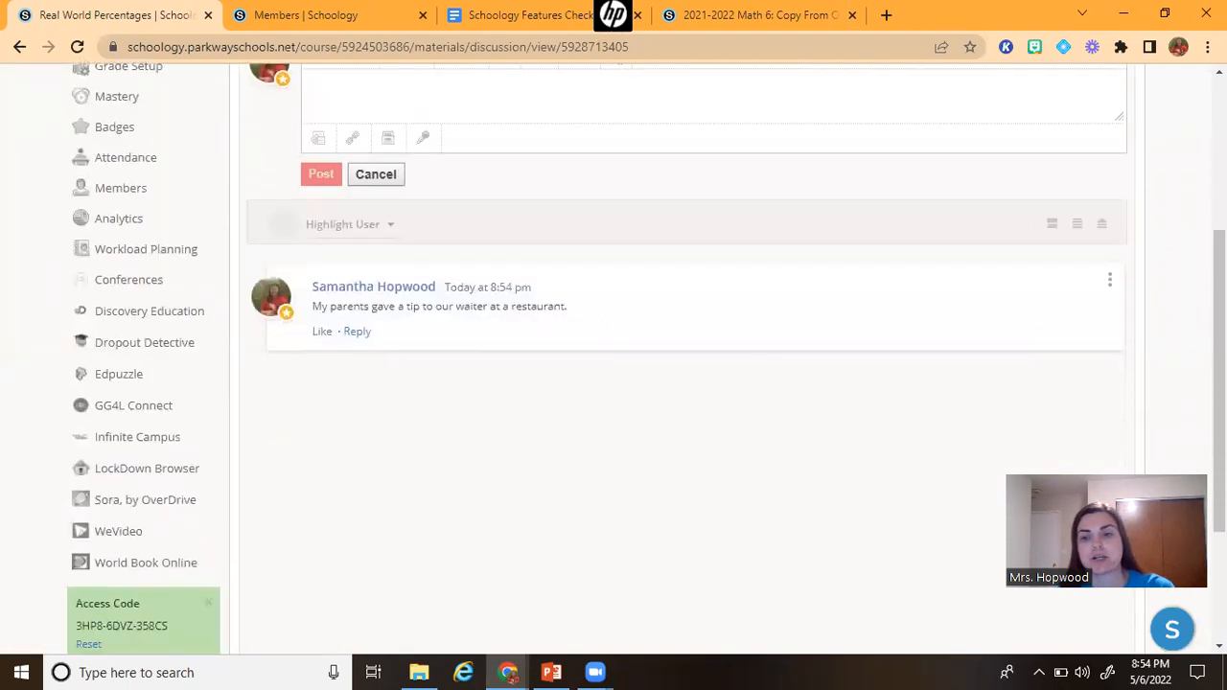
click(1110, 279)
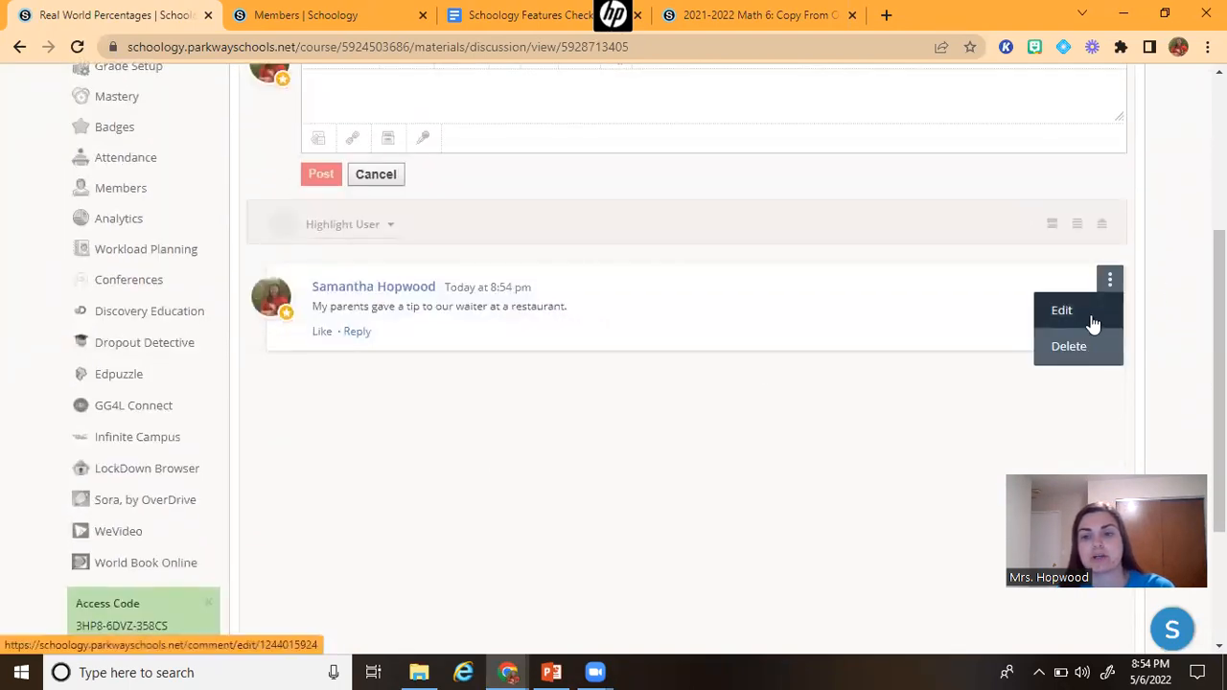
click(1088, 337)
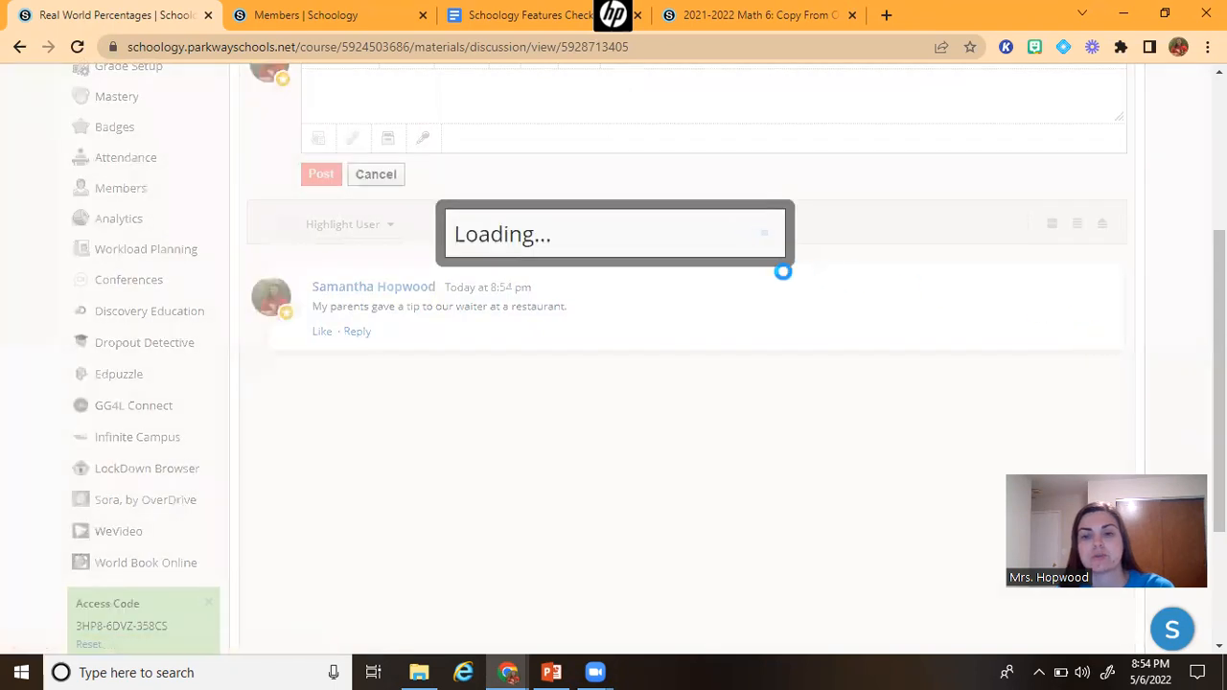
click(600, 282)
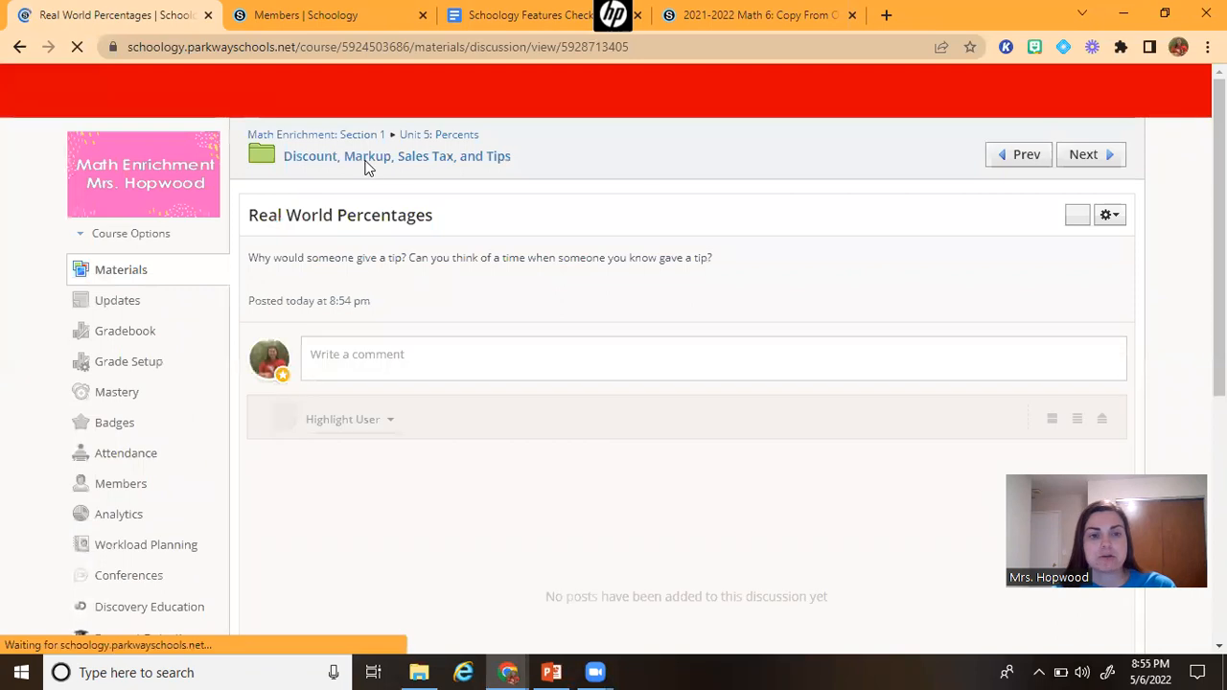
- Return to the Discount, Markup, Sales Tax, and Tips folder and move the Real World Percentages discussion above Discount and Sale Price Notes
click(429, 161)
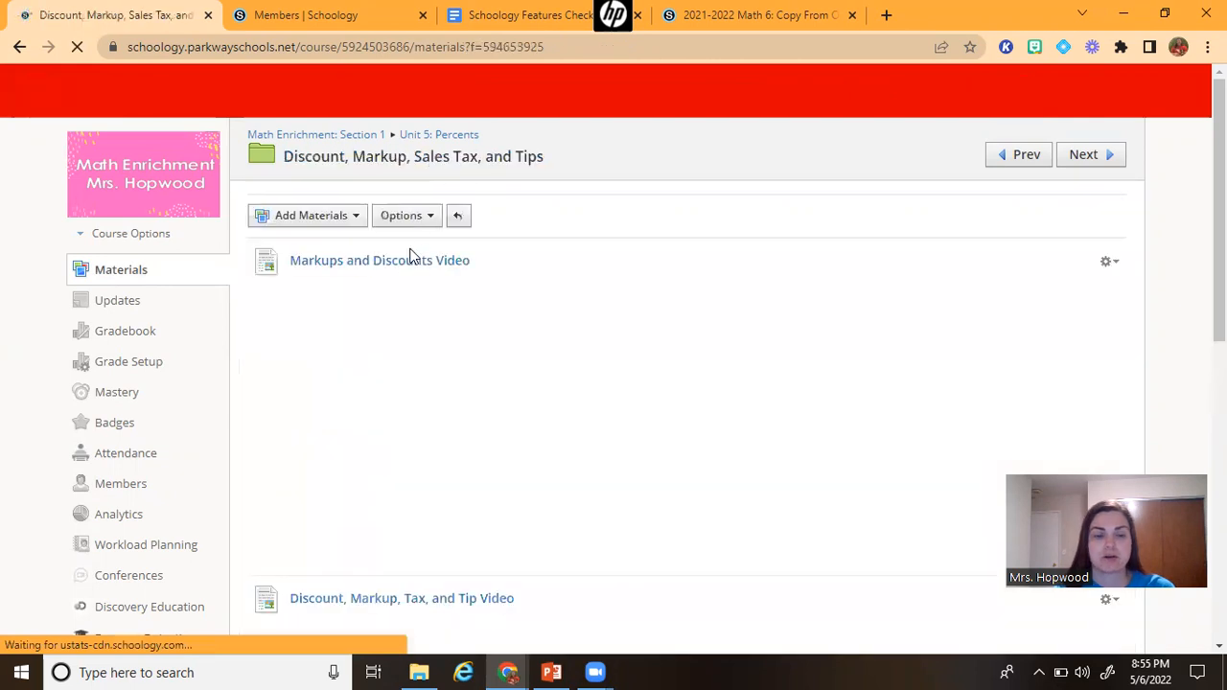
scroll(791, 411, down, 3)
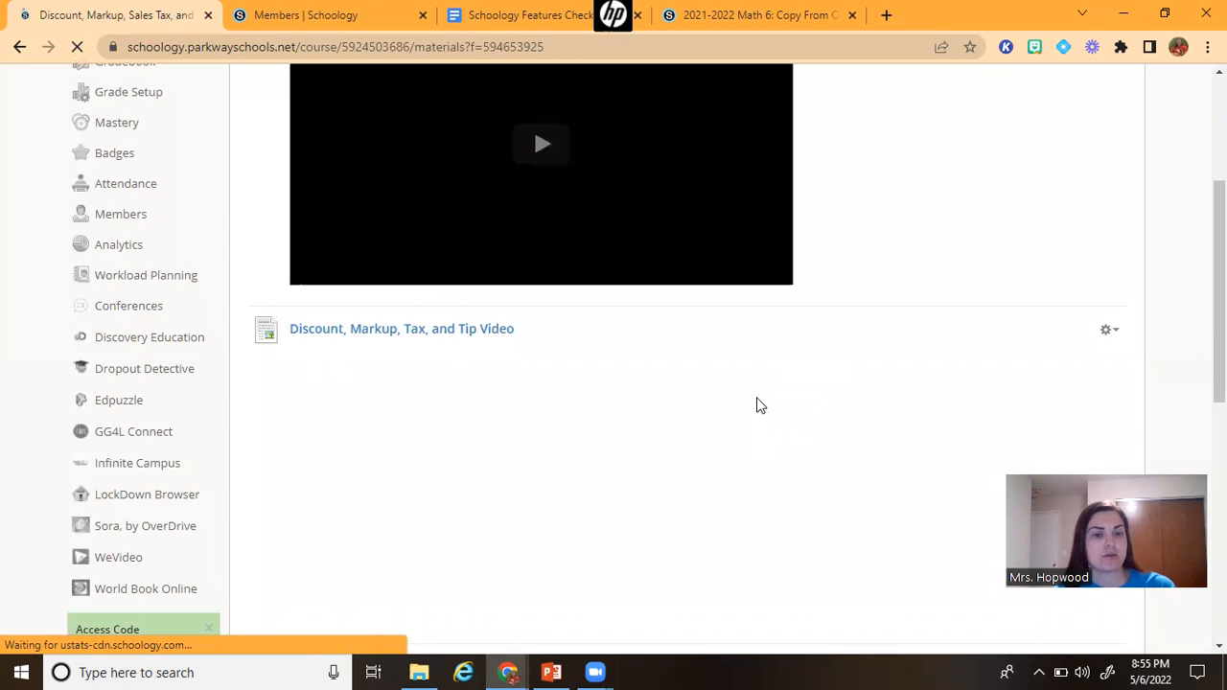
scroll(738, 422, down, 3)
scroll(724, 433, down, 3)
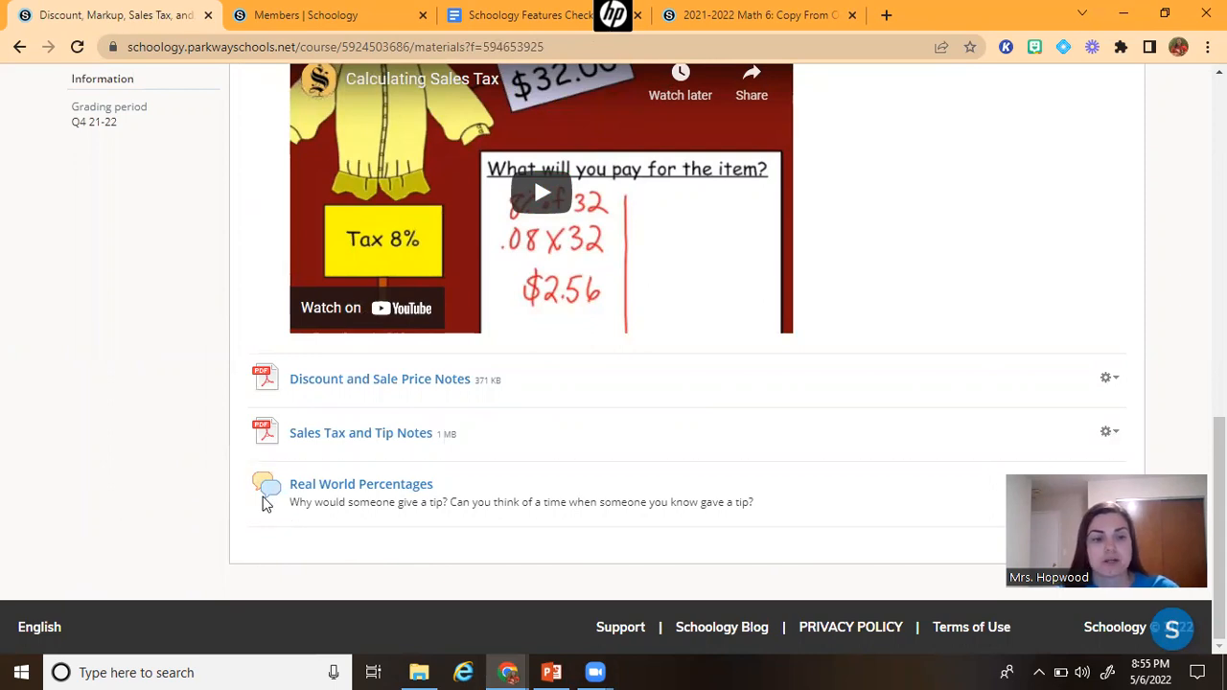
drag(268, 502, 269, 399)
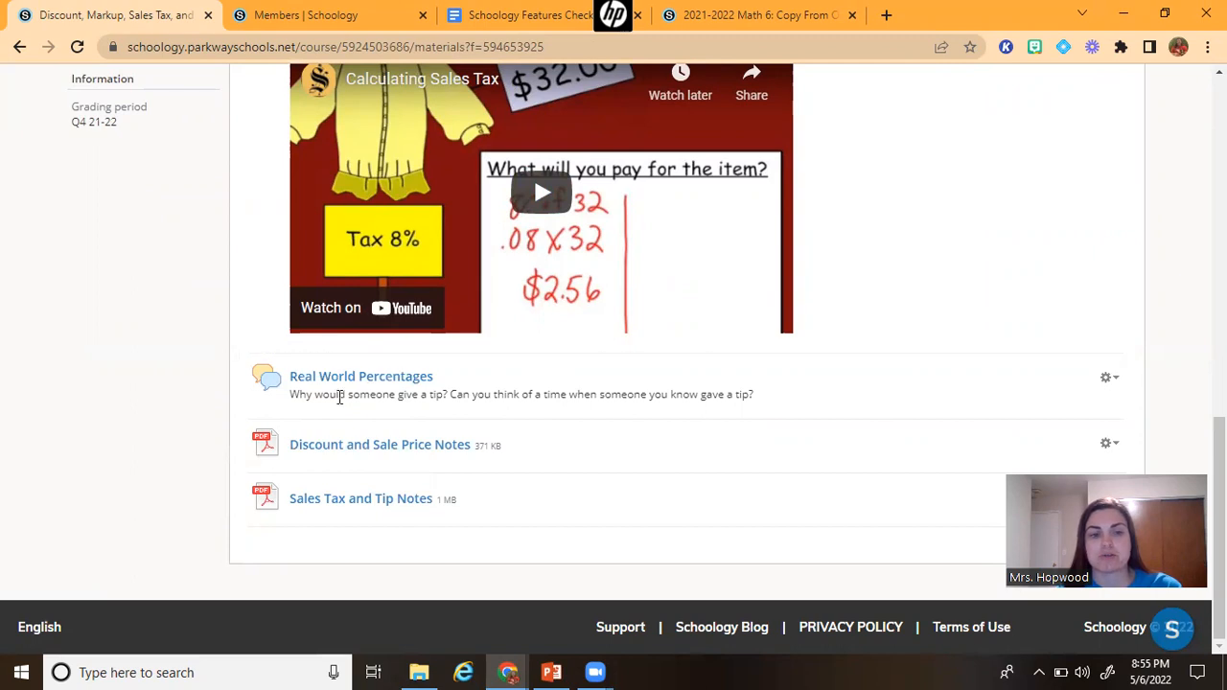
scroll(337, 393, up, 1)
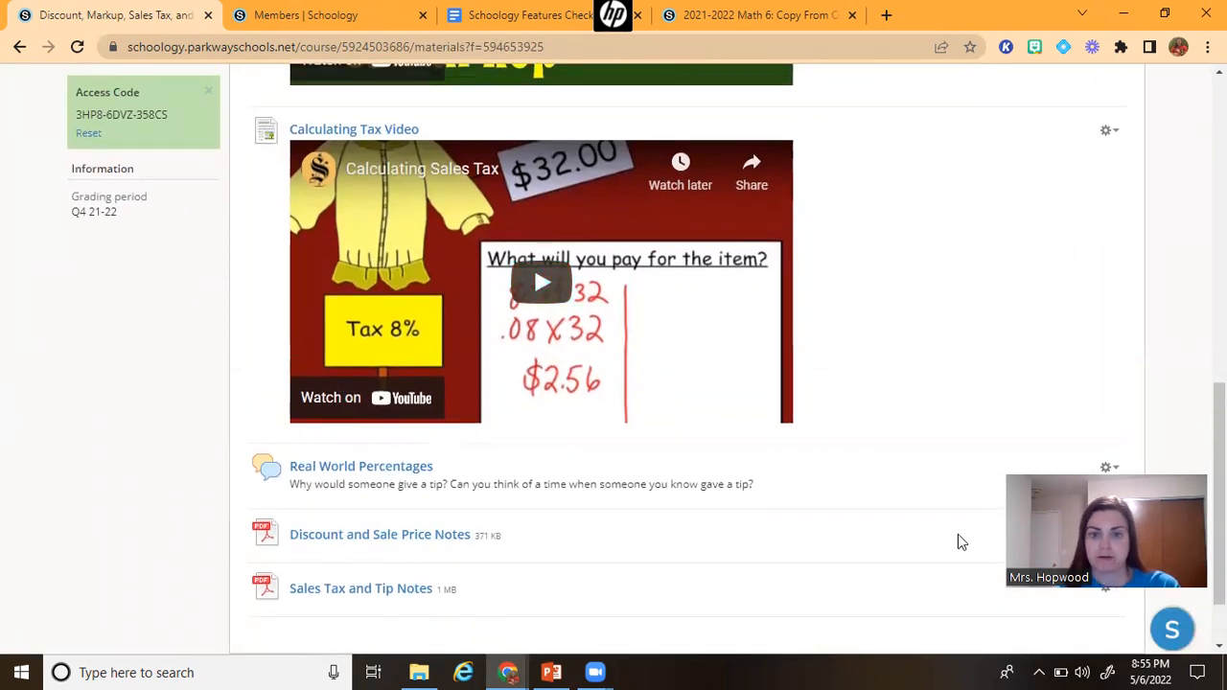
scroll(847, 450, up, 10)
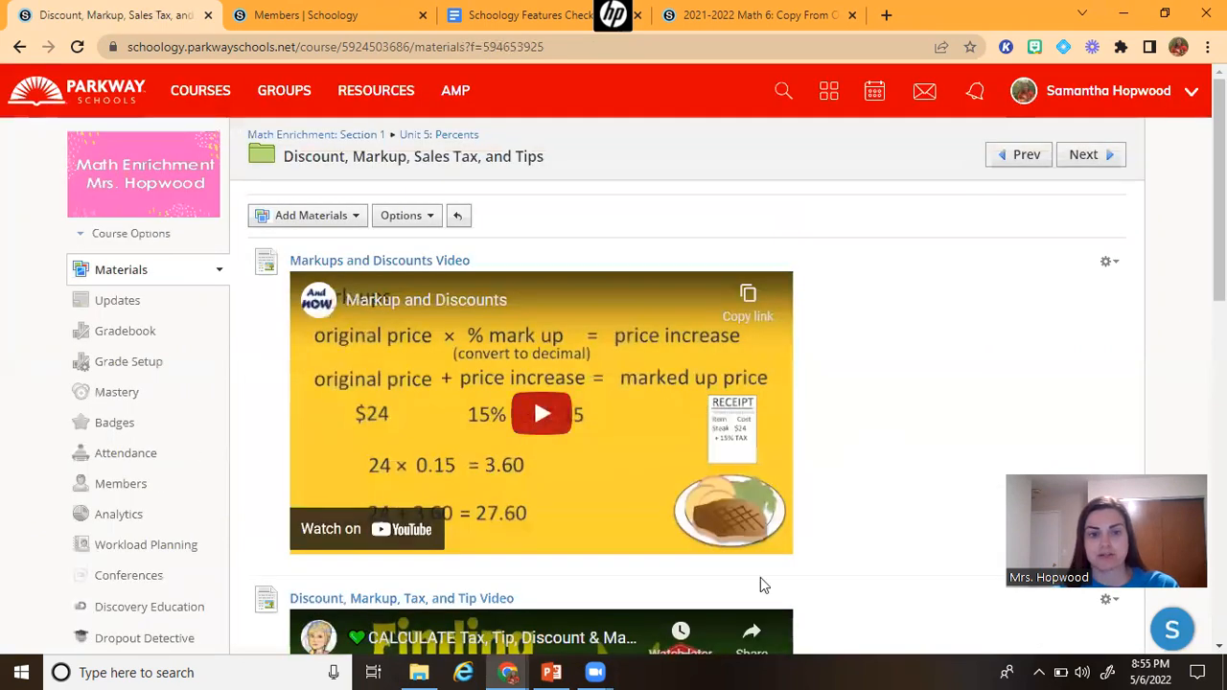